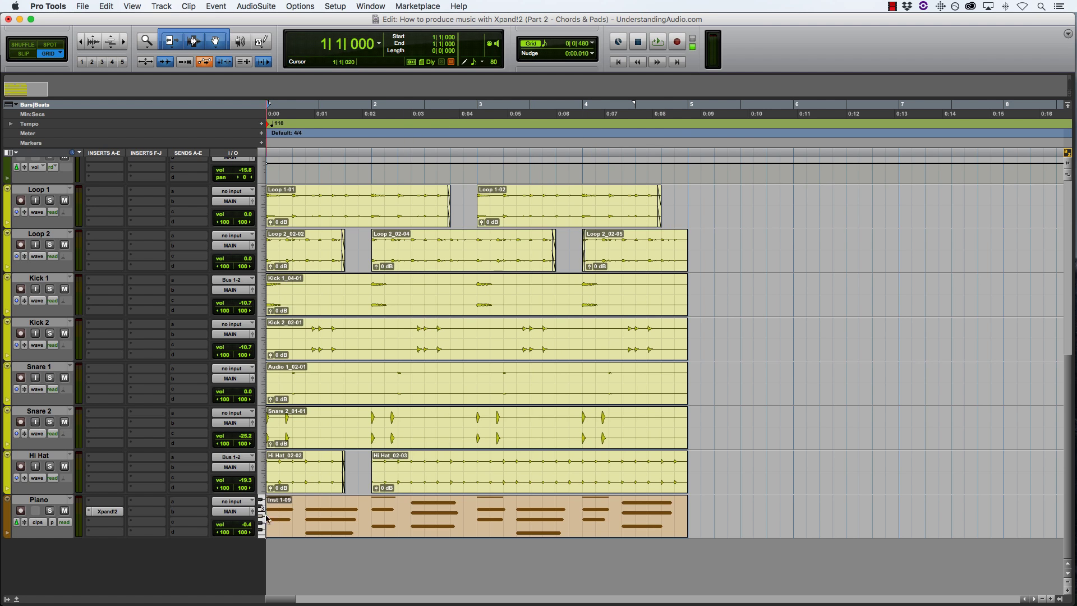
Open the Piano track's Xpand!2, keep its +06 Blues Piano preset, and view Part B's controls
click(59, 500)
click(107, 511)
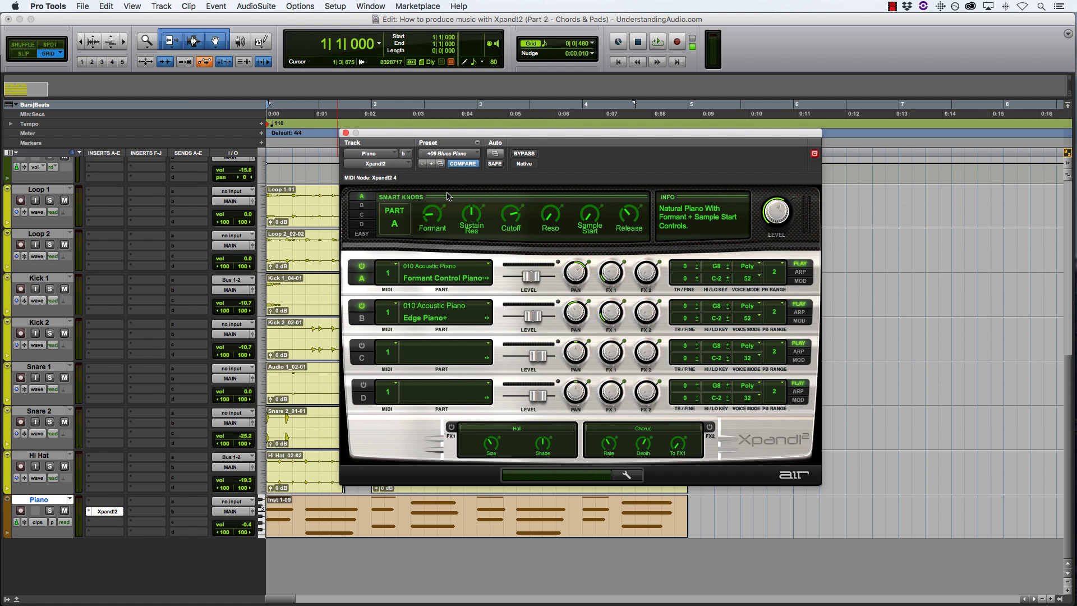
click(454, 155)
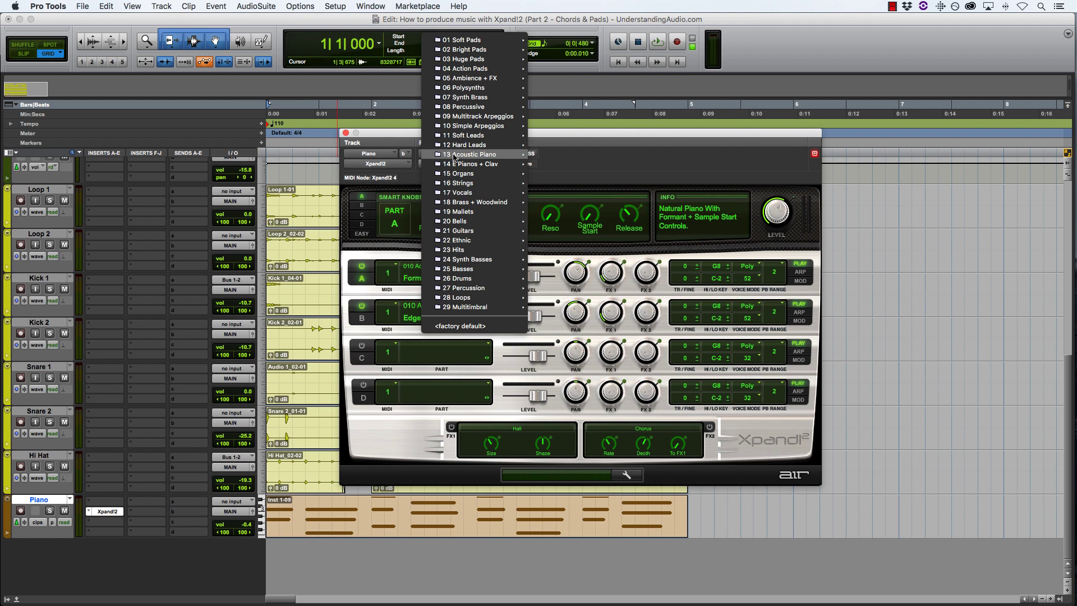
mouse_move(487, 158)
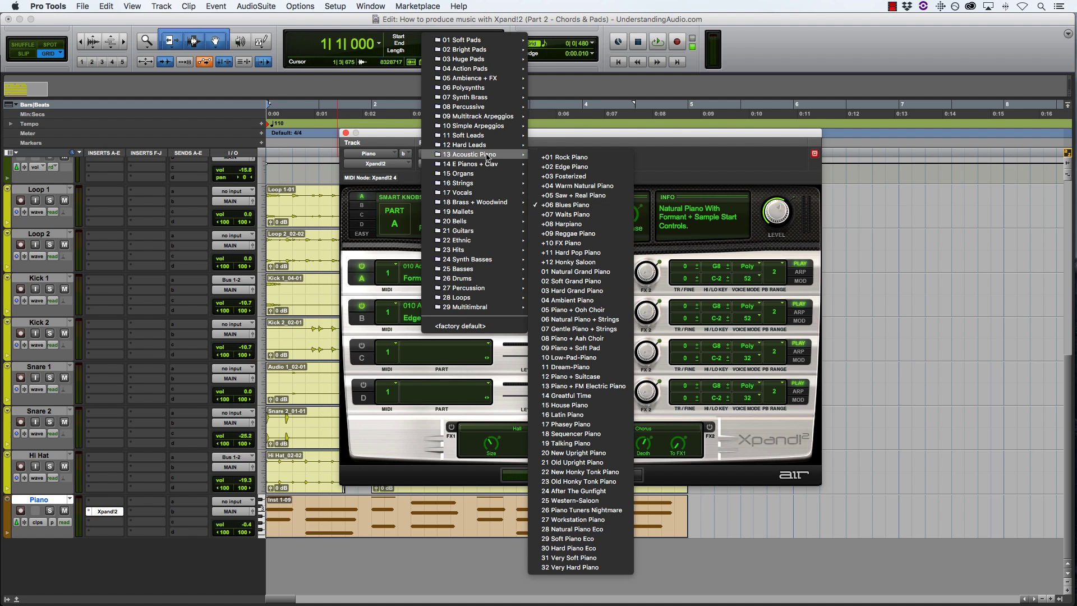
click(558, 205)
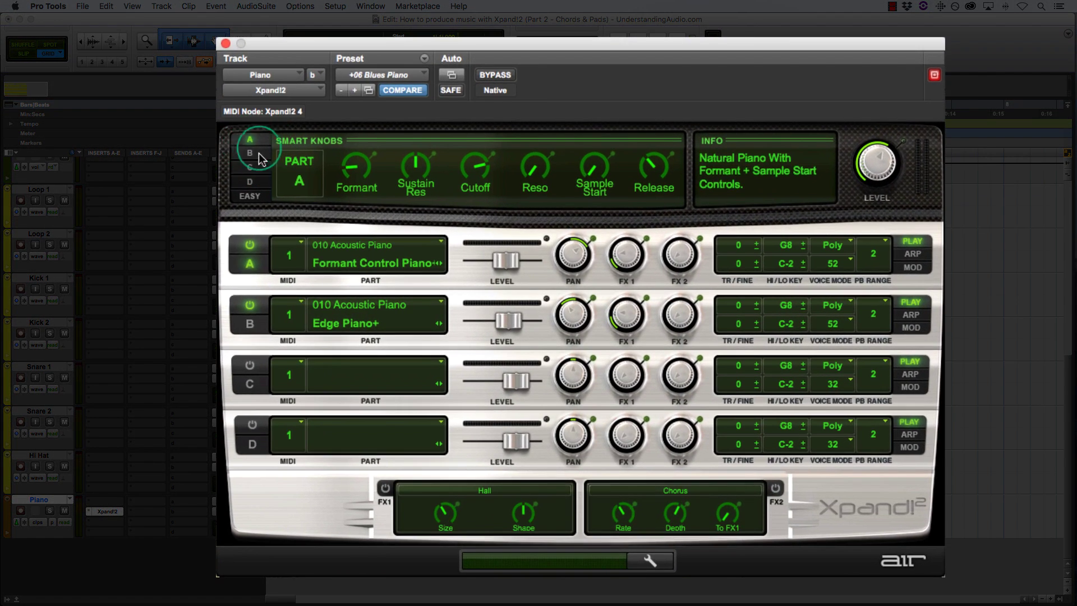
click(260, 150)
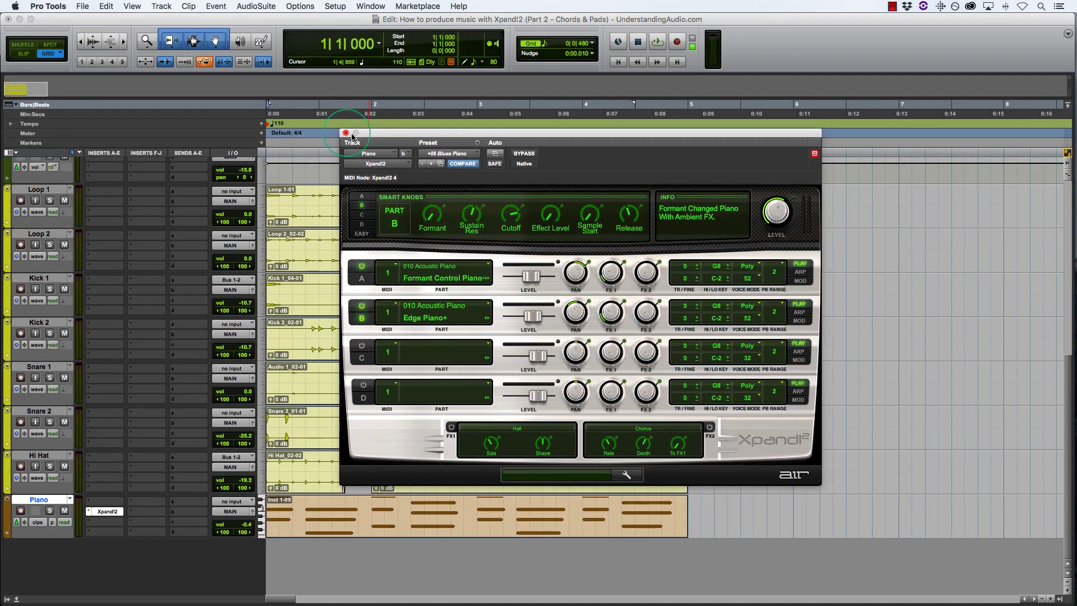
Close Xpand!2, solo the selected Piano clip, and play its loop once before stopping
click(341, 124)
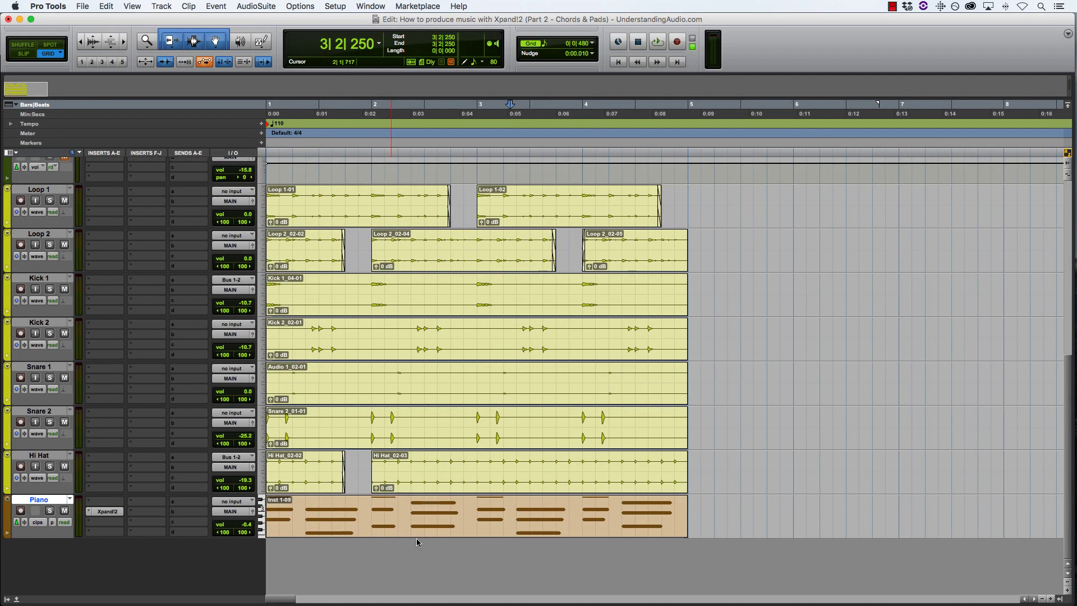
click(376, 506)
click(375, 516)
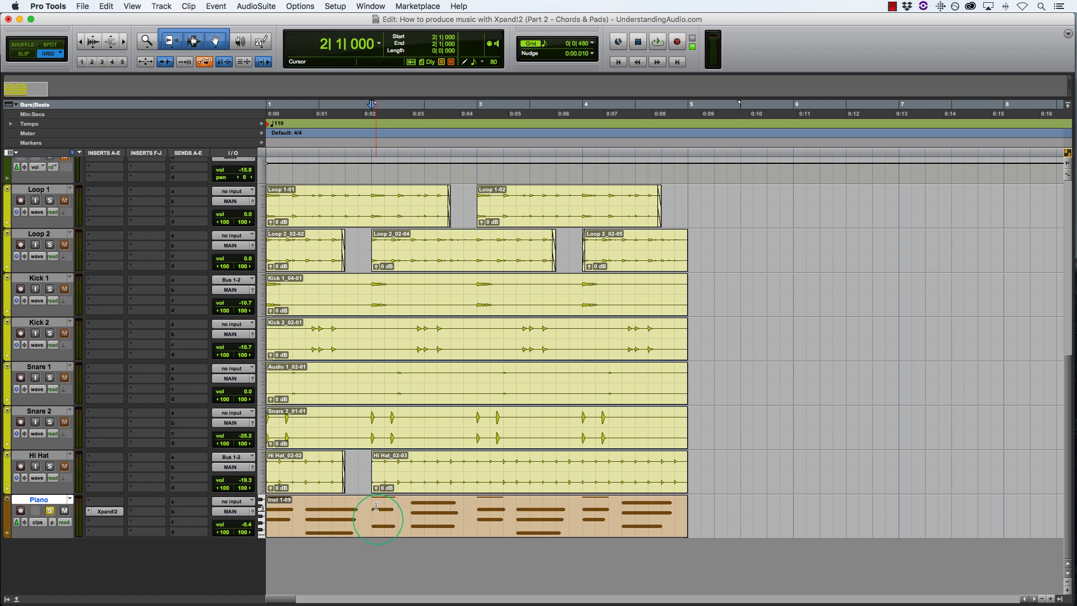
key(shift+s)
key(space)
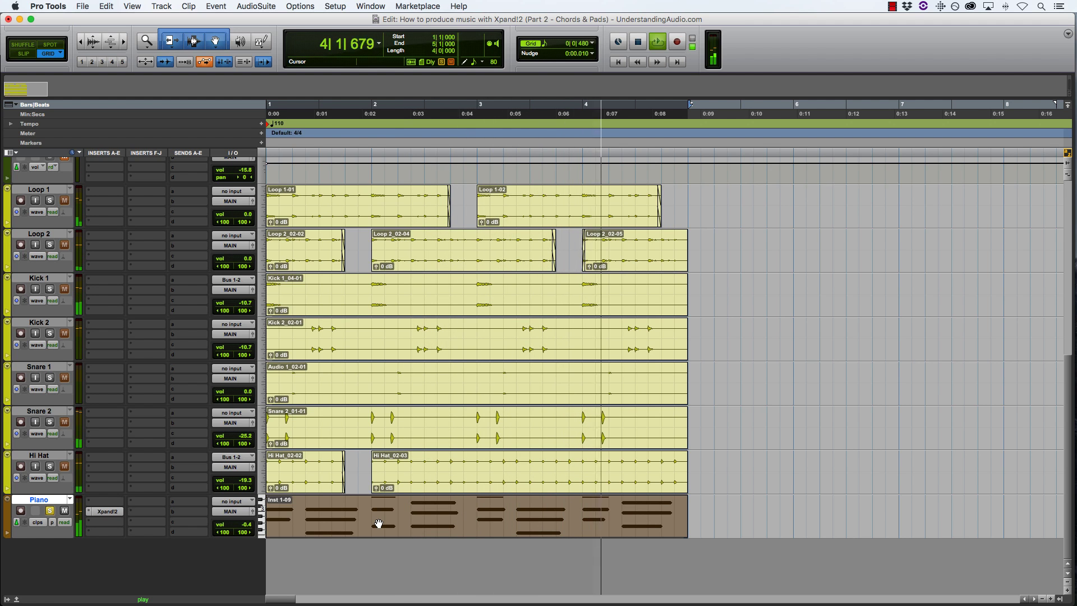
key(space)
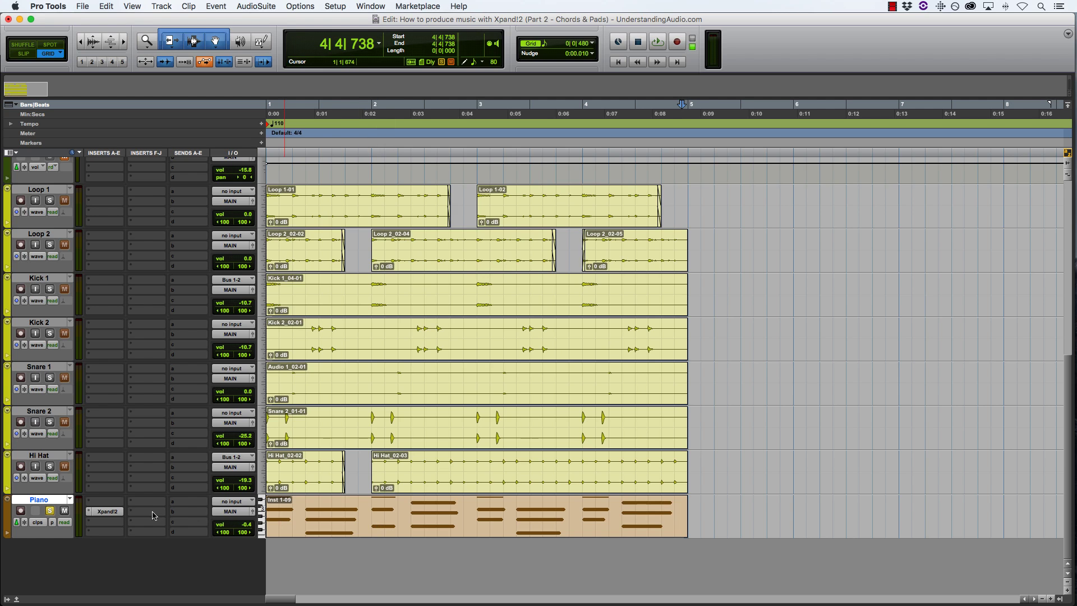
Duplicate the Piano track as Piano.dup1
right_click(40, 502)
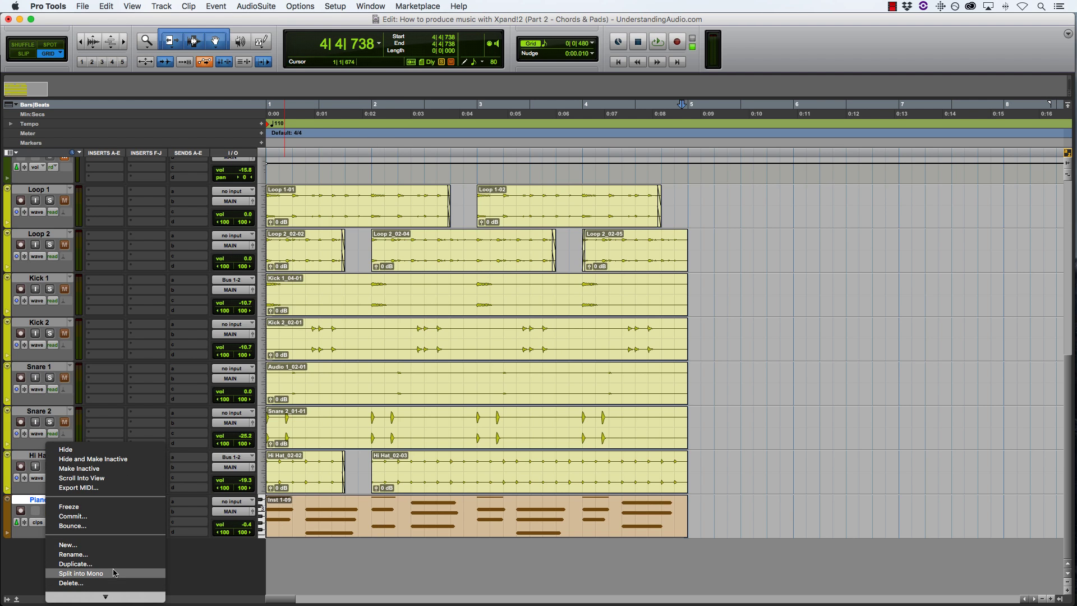
click(114, 565)
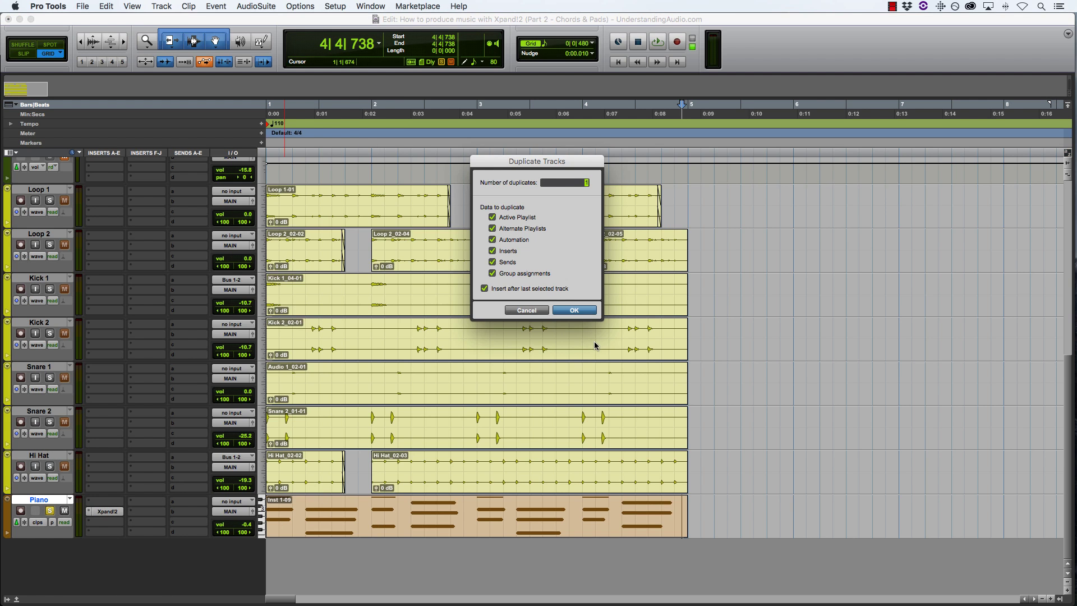
click(573, 310)
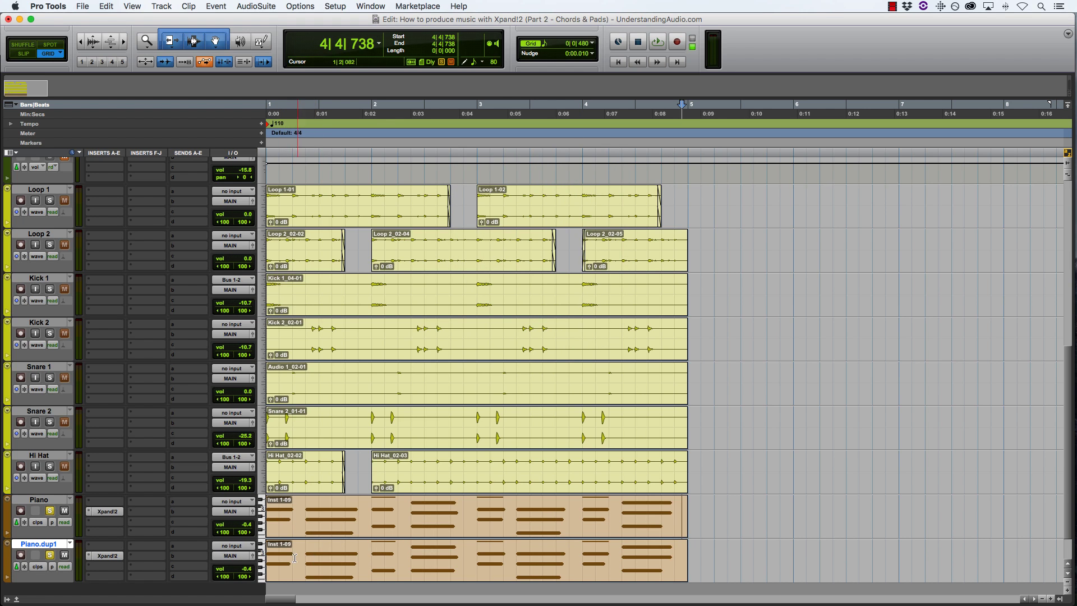
Load 06 Polysynths > +04 D Something Beauty into Piano.dup1's Xpand!2
click(115, 558)
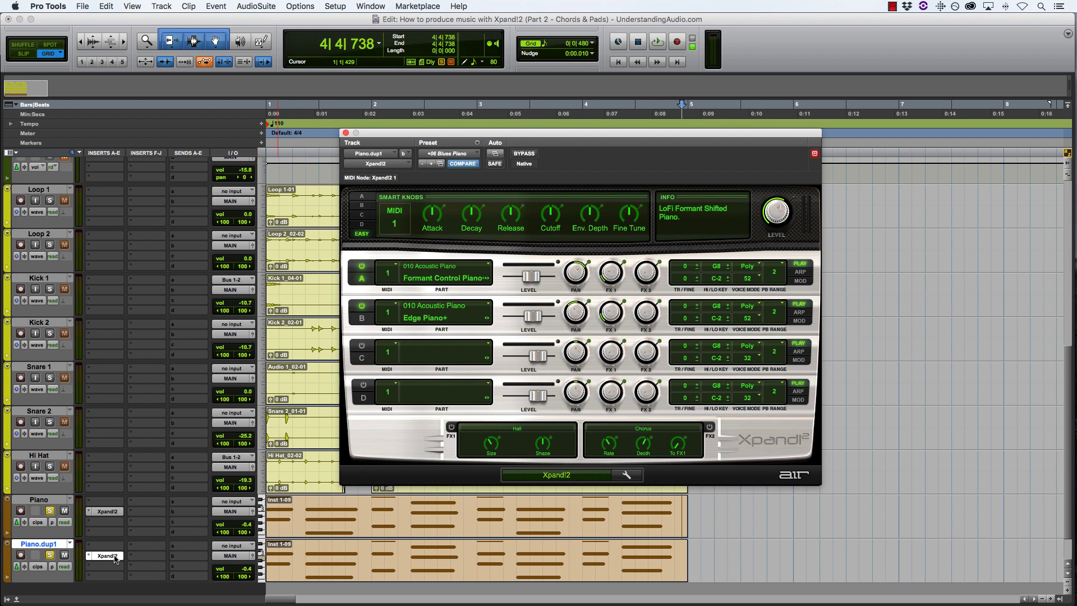
click(448, 154)
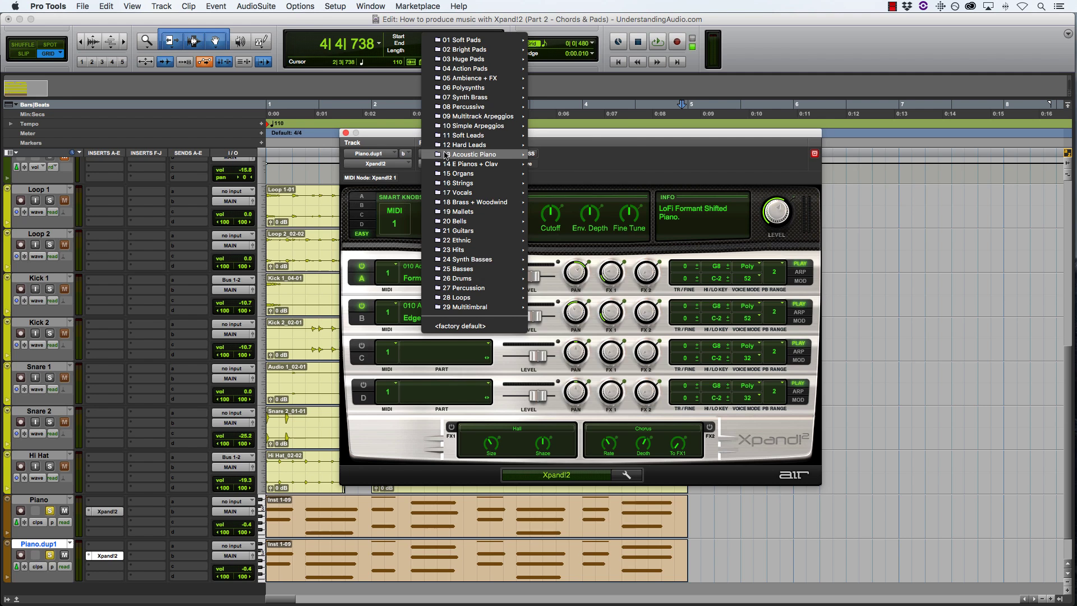
mouse_move(495, 92)
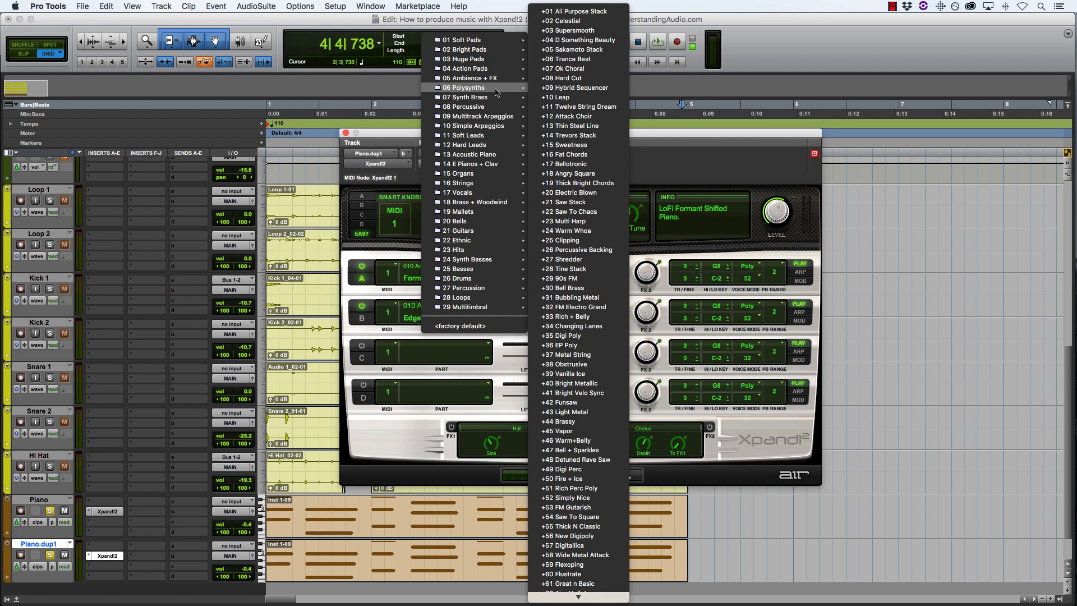
click(582, 40)
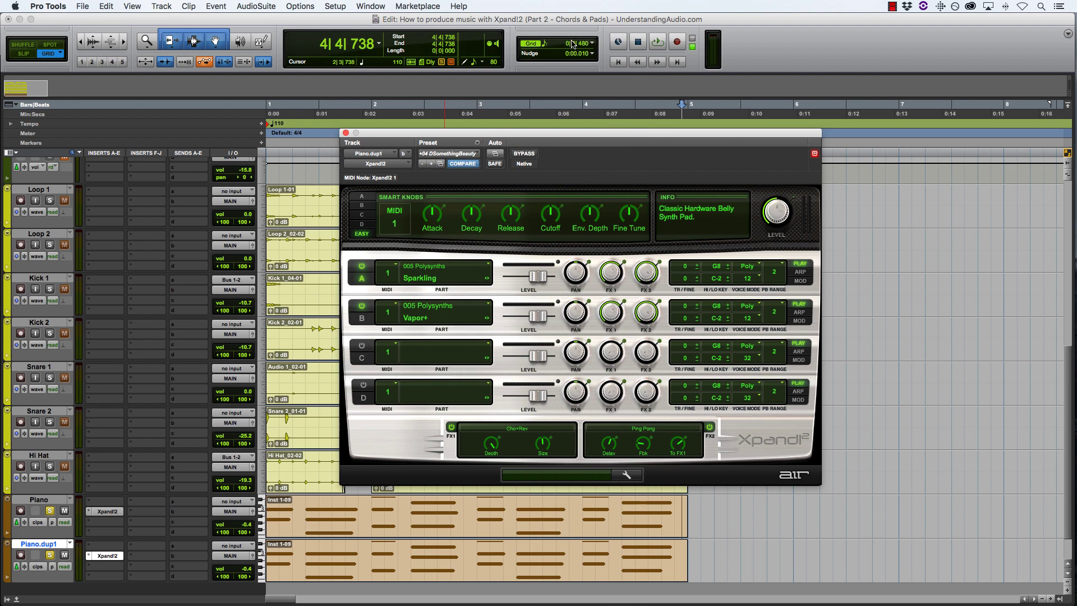
Play Piano.dup1's clip, pull its fader down to -17.4 dB, then replay bars 1–5
click(407, 576)
key(space)
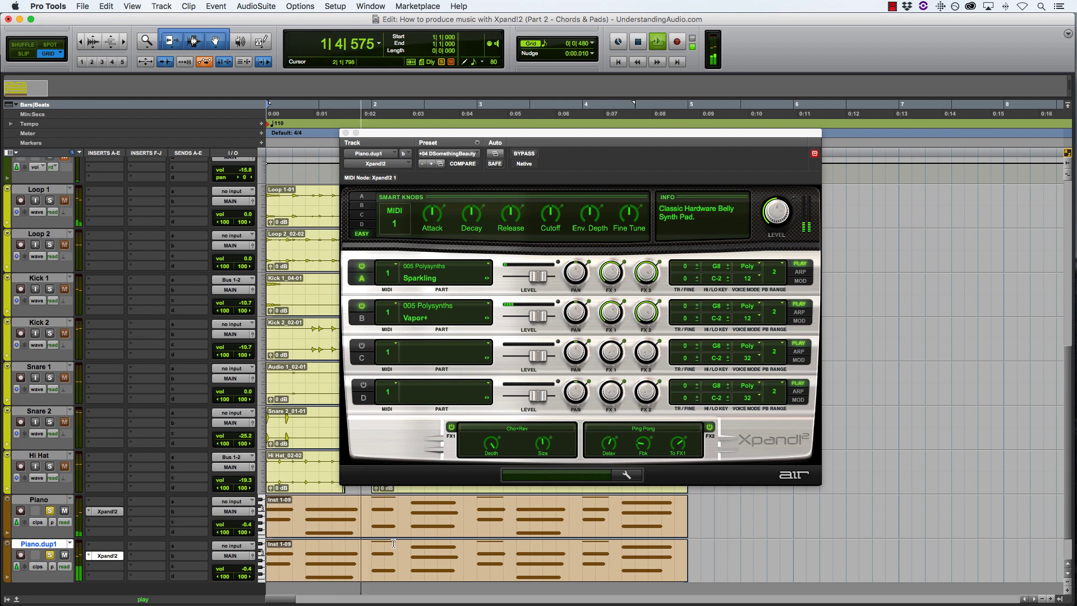
click(254, 555)
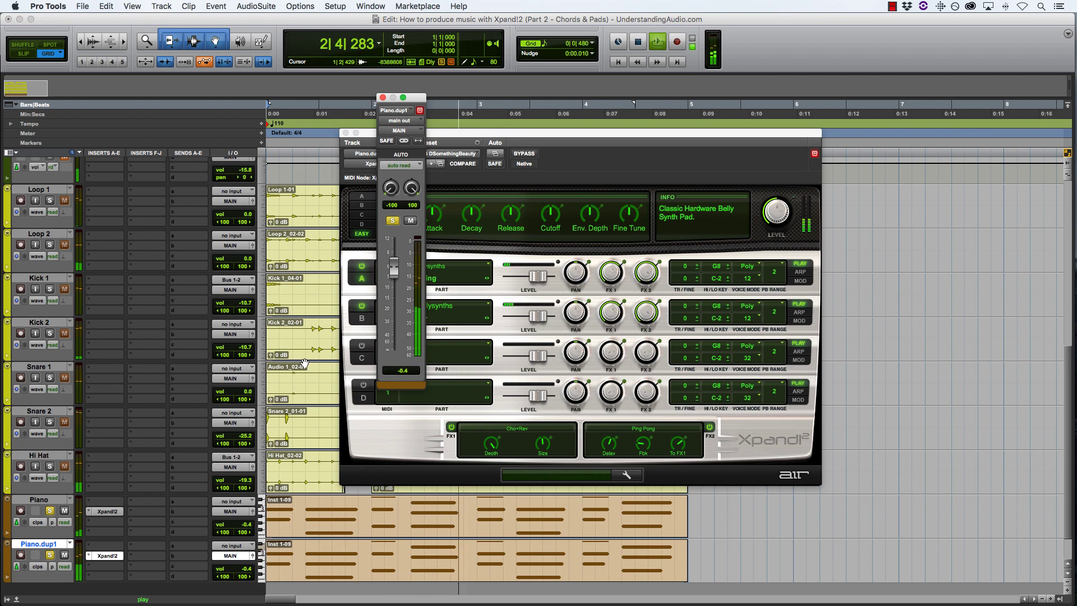
drag(394, 268, 396, 306)
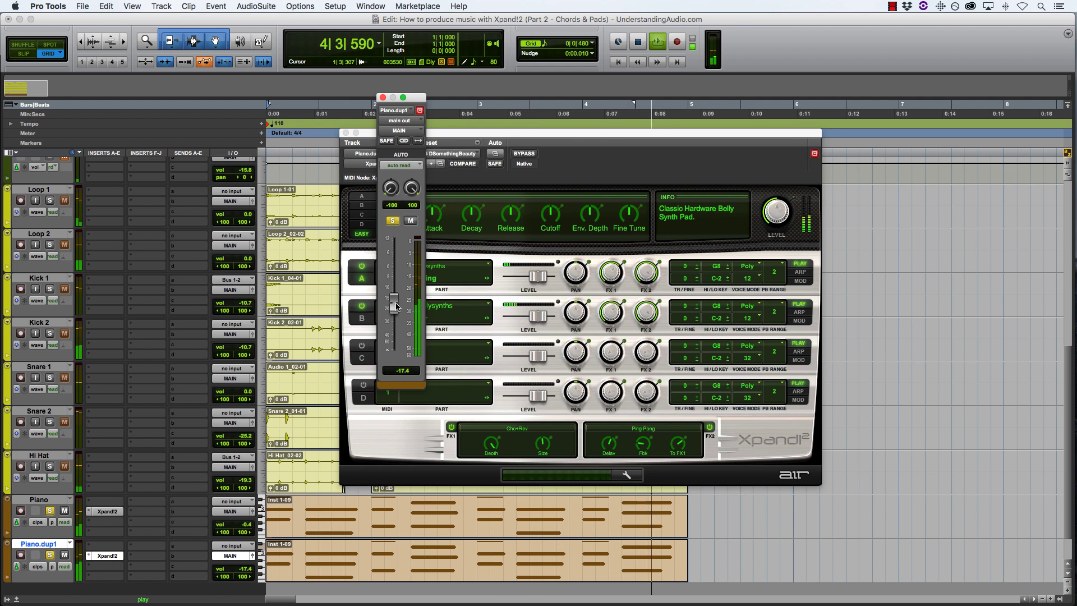
key(space)
click(382, 98)
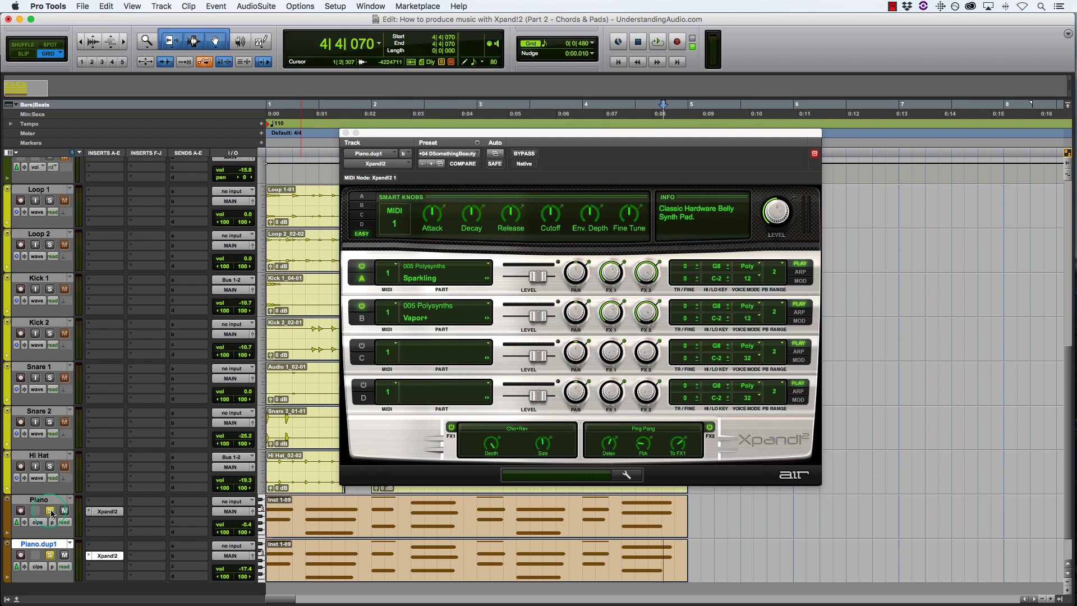
click(393, 526)
key(space)
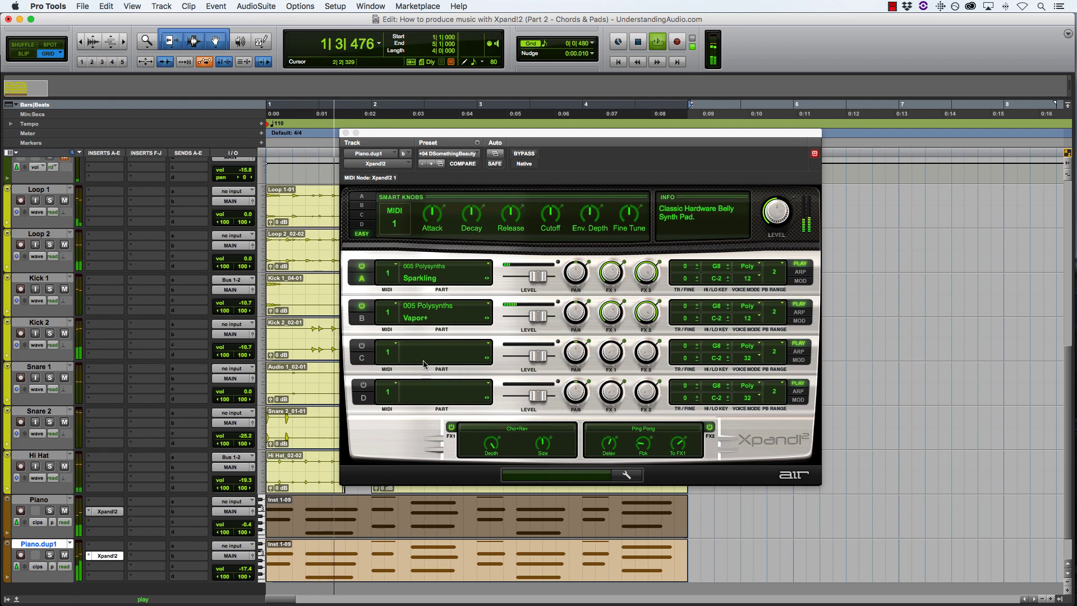
Load the 06 Polysynths > +08 Hard Cut preset into Piano.dup1's Xpand!2
click(467, 154)
mouse_move(486, 157)
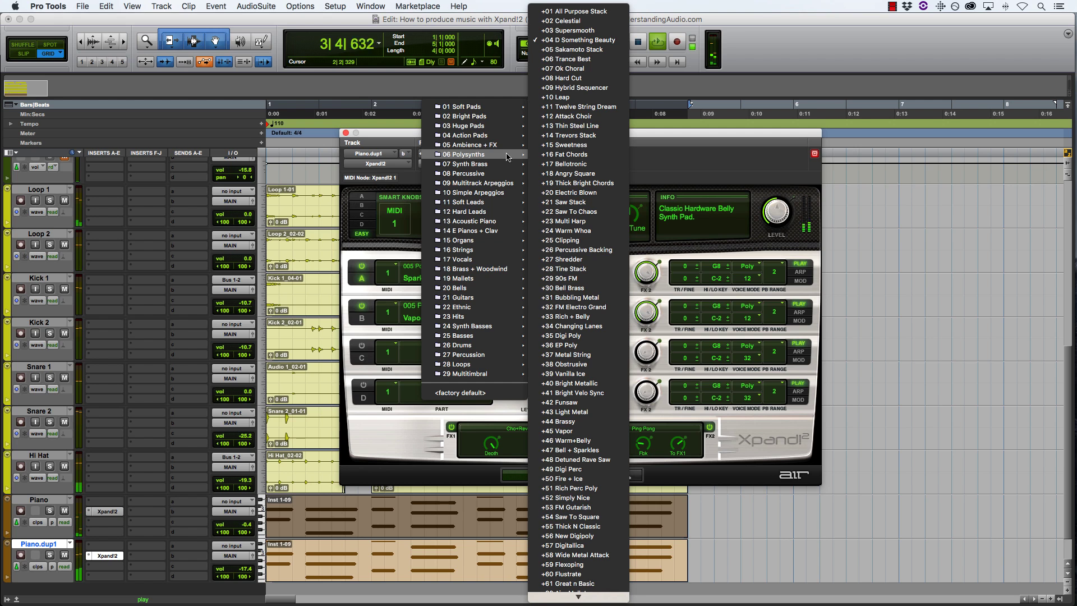
click(577, 78)
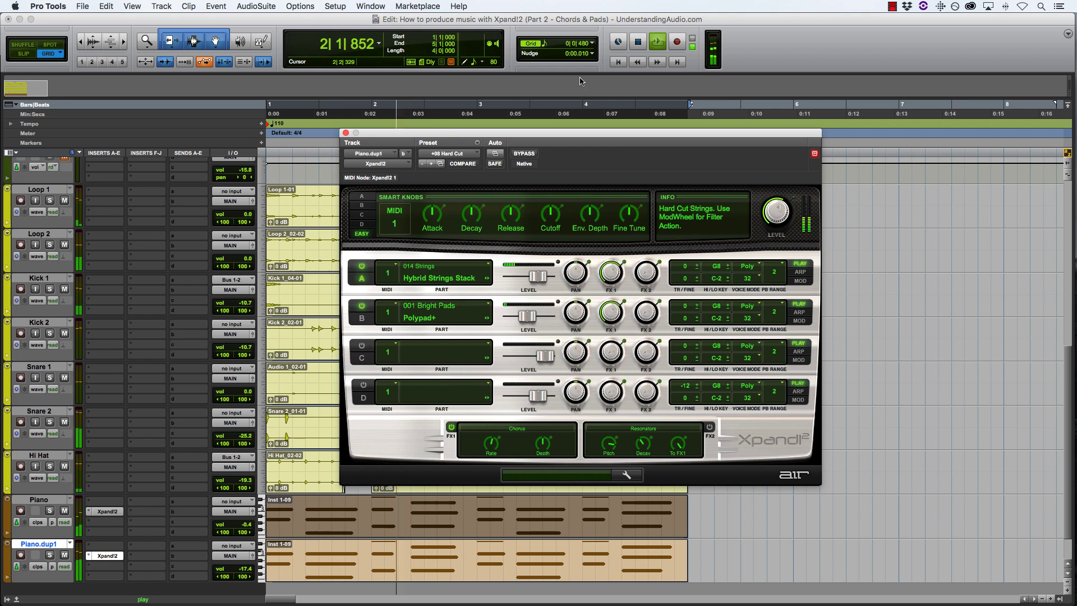
Toggle FX1 and compare Part A and Part B smart controls, then stop playback
click(447, 428)
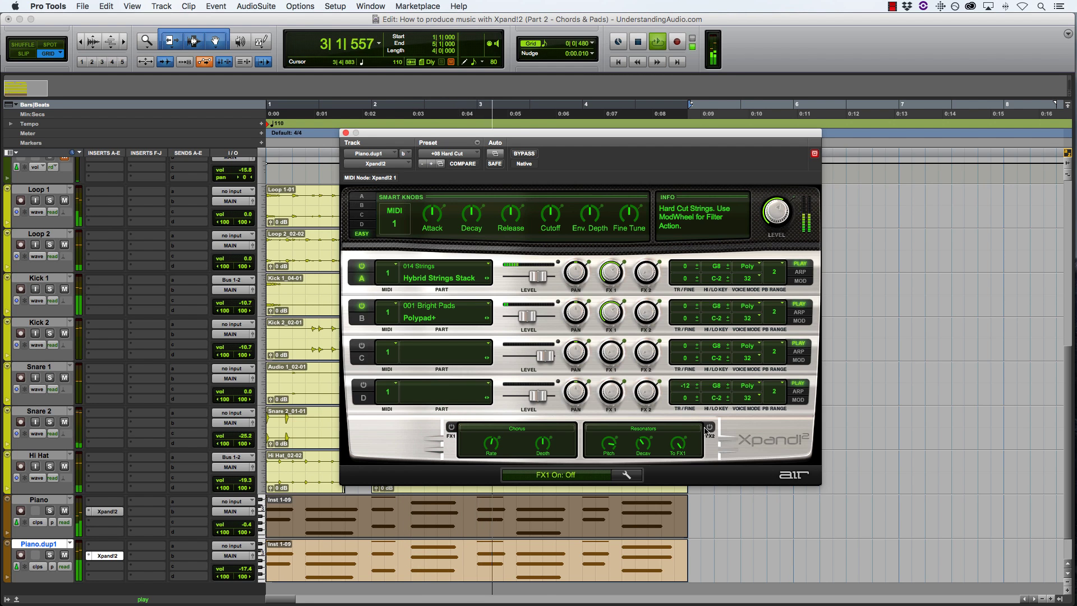
click(434, 272)
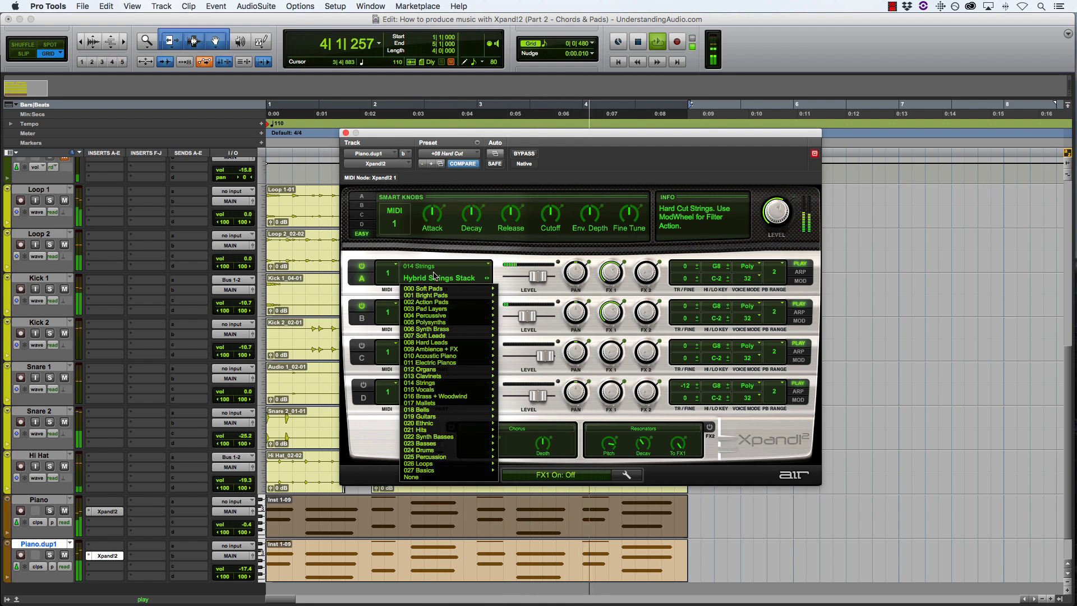
click(359, 195)
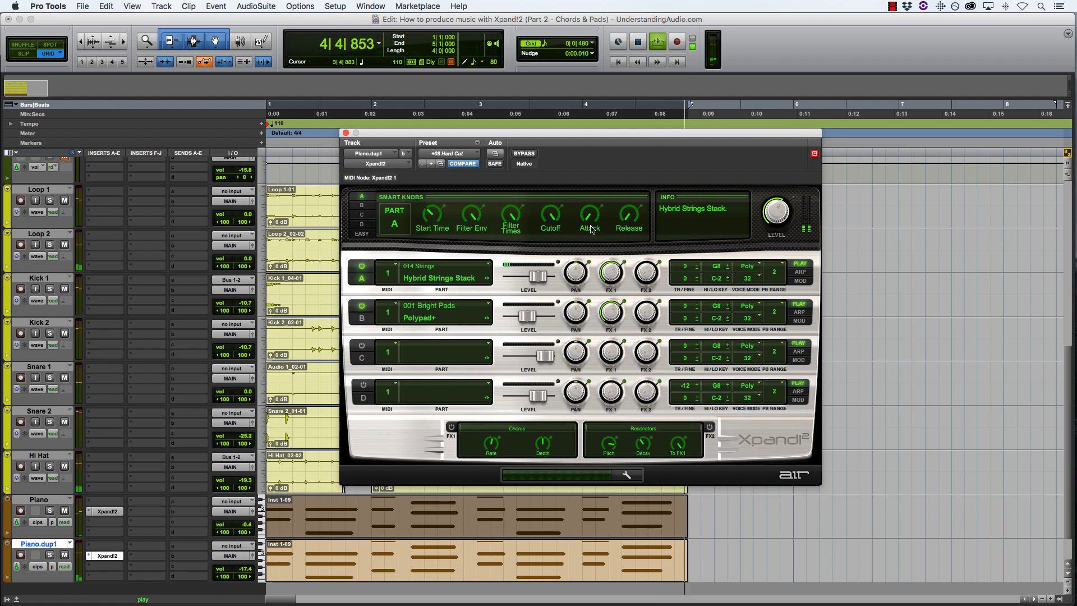
click(362, 205)
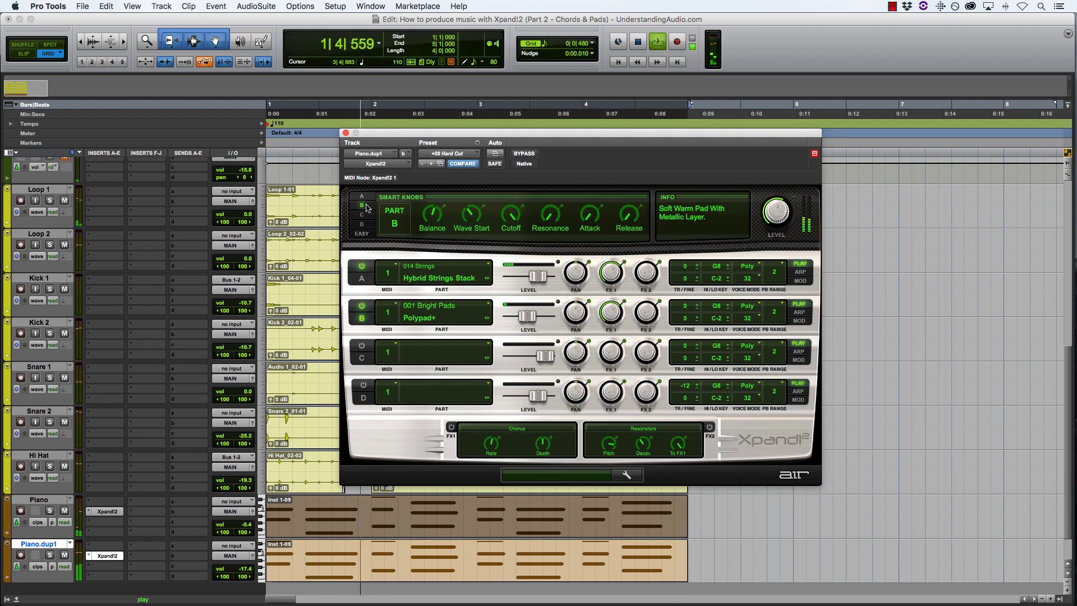
click(362, 197)
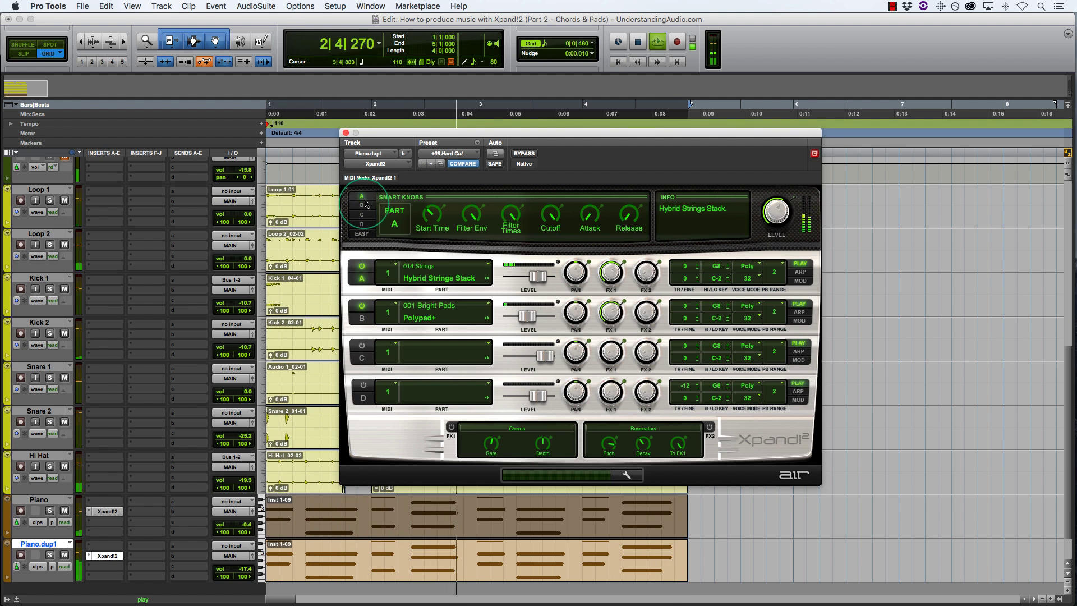
click(363, 205)
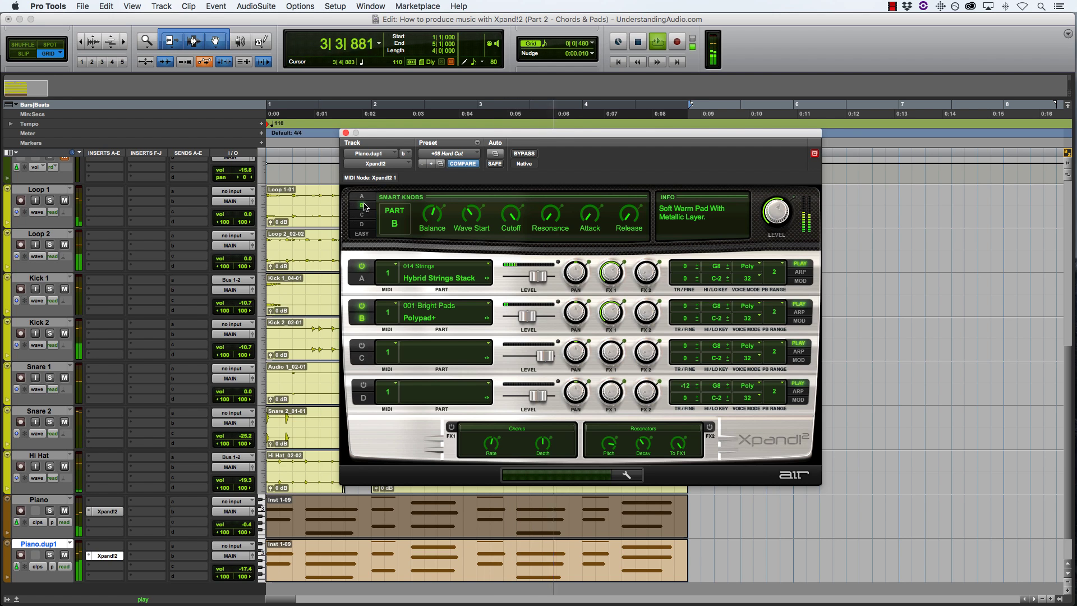
key(space)
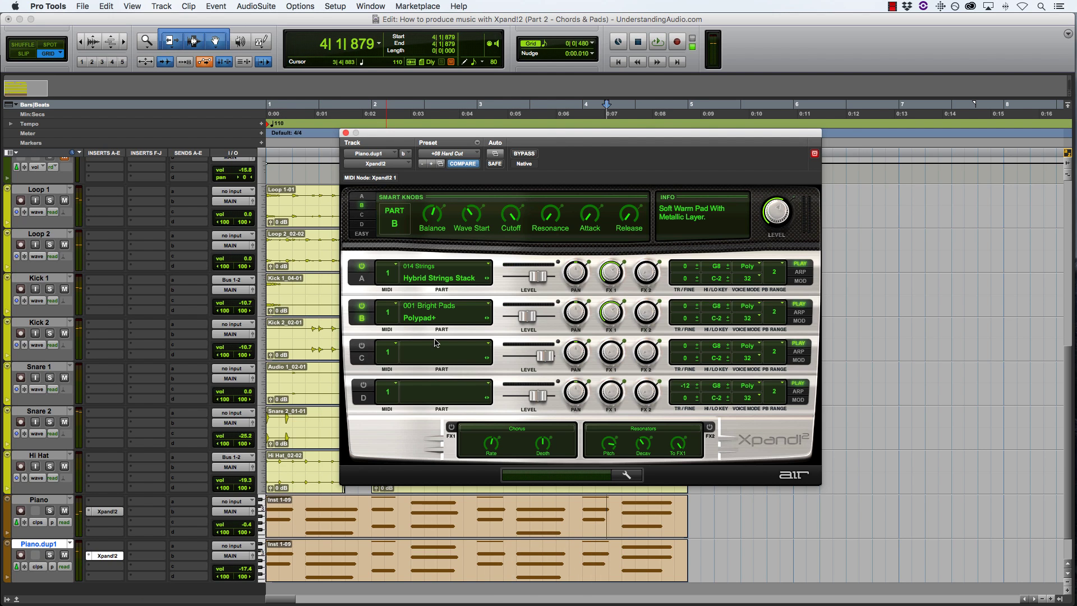
Rename the Piano.dup1 track to 'Hard Cut'
double_click(38, 543)
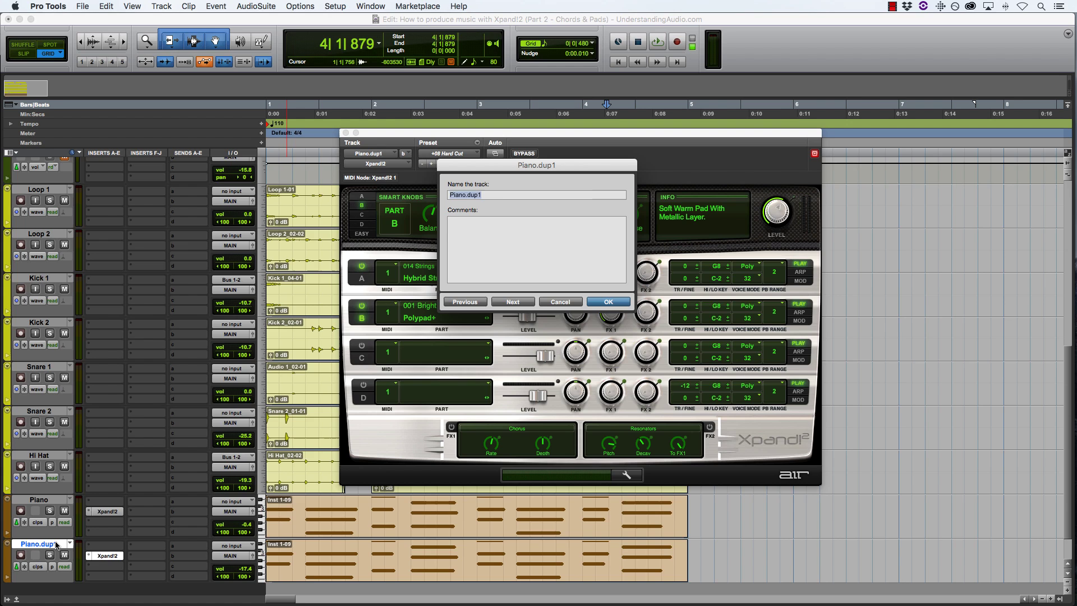
text(Hard Cut)
key(Return)
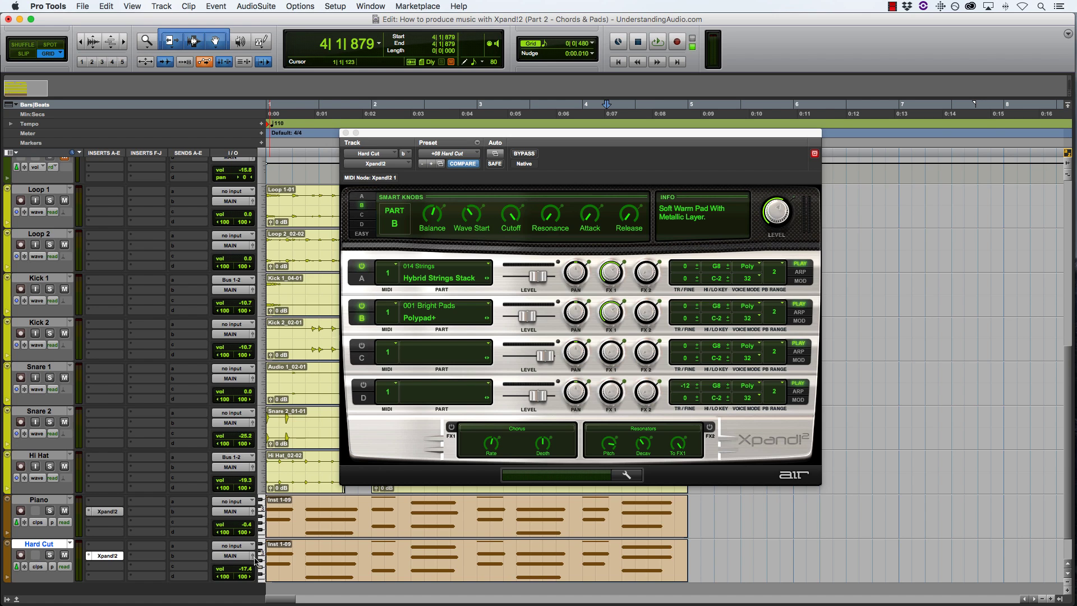
Audition the Hard Cut track and lower its volume to -26.0 dB
click(310, 572)
key(space)
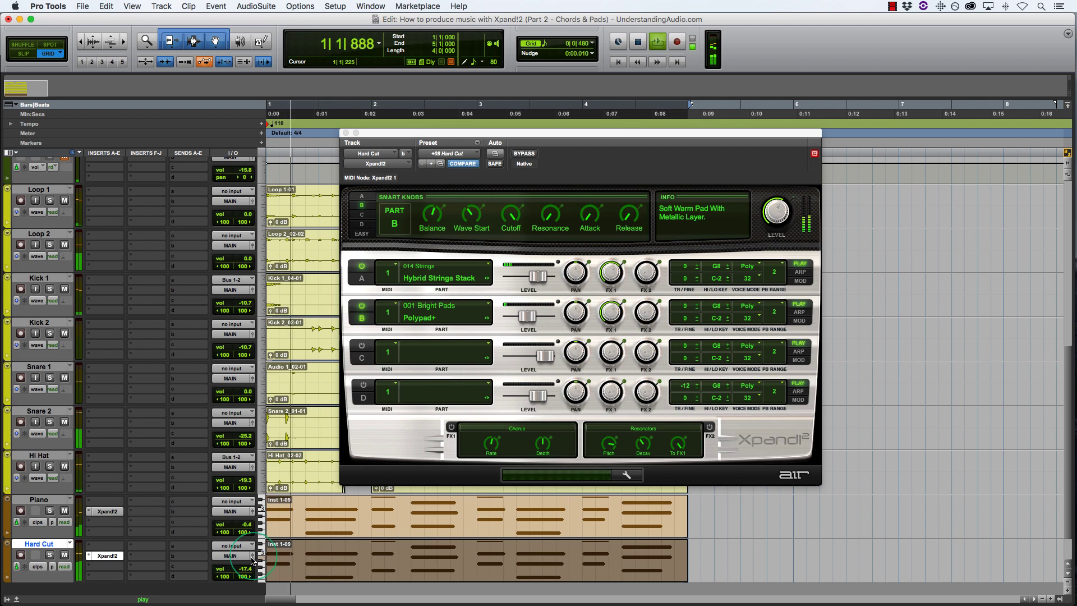
click(253, 556)
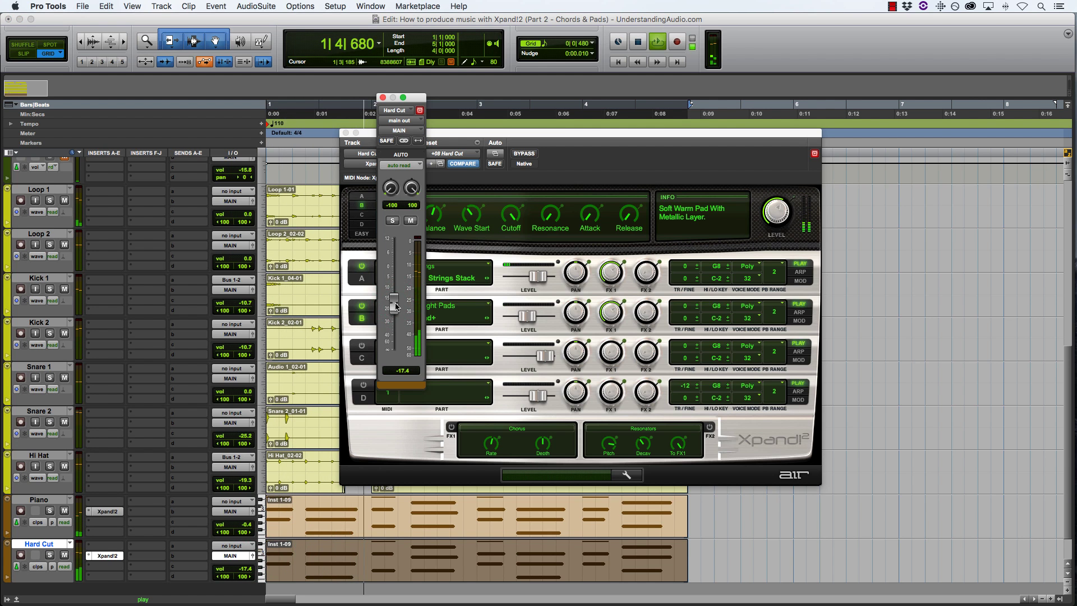
mouse_move(394, 306)
mouse_down()
mouse_move(394, 351)
mouse_move(396, 320)
mouse_up()
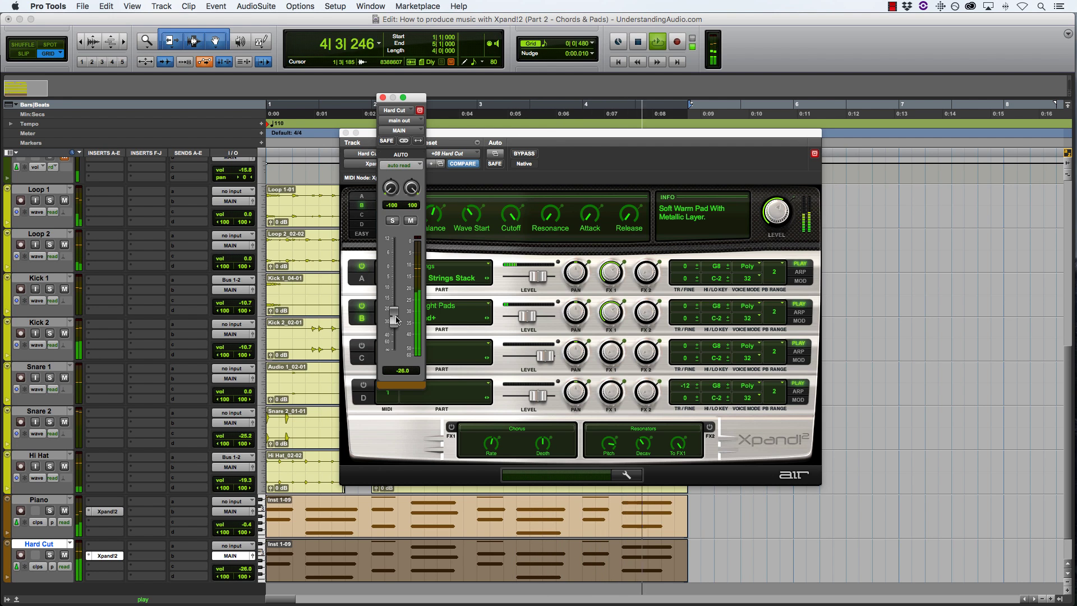
key(space)
Close the output and Xpand!2 windows and duplicate the Hard Cut track
click(382, 97)
click(346, 132)
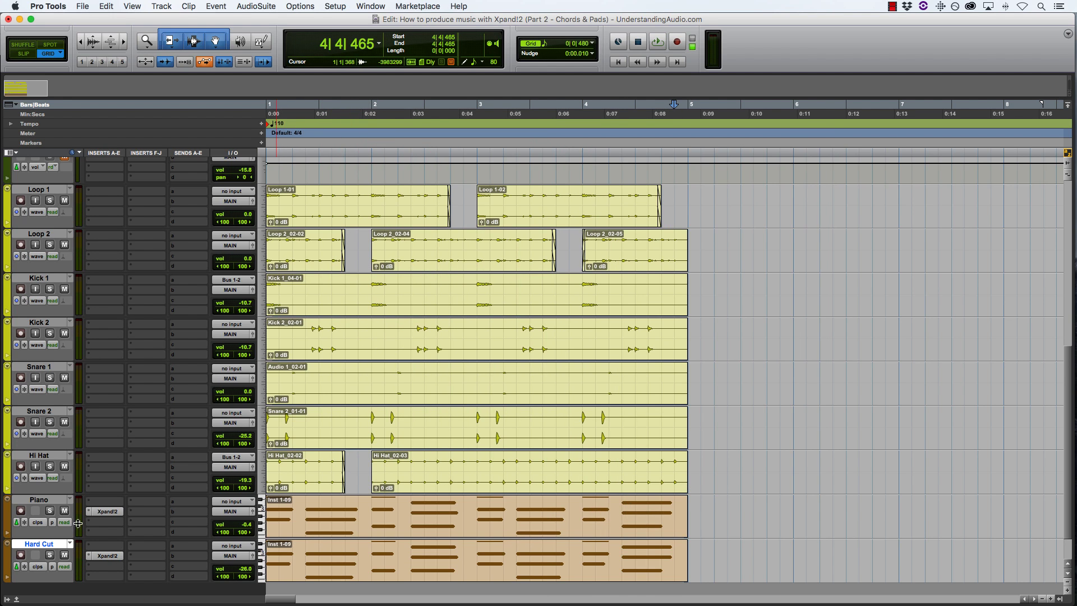
right_click(45, 545)
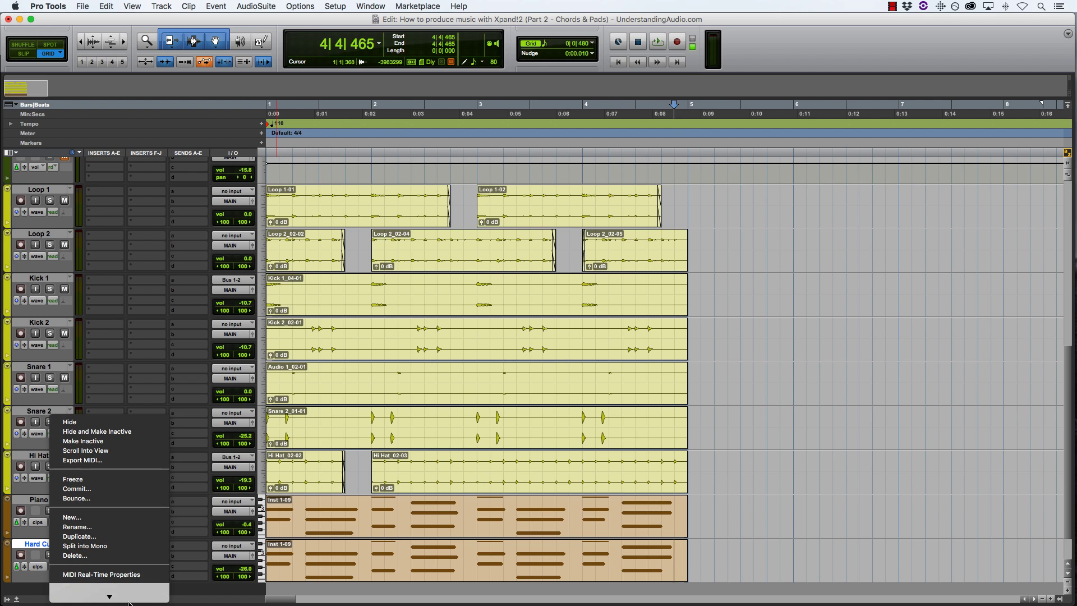
click(130, 530)
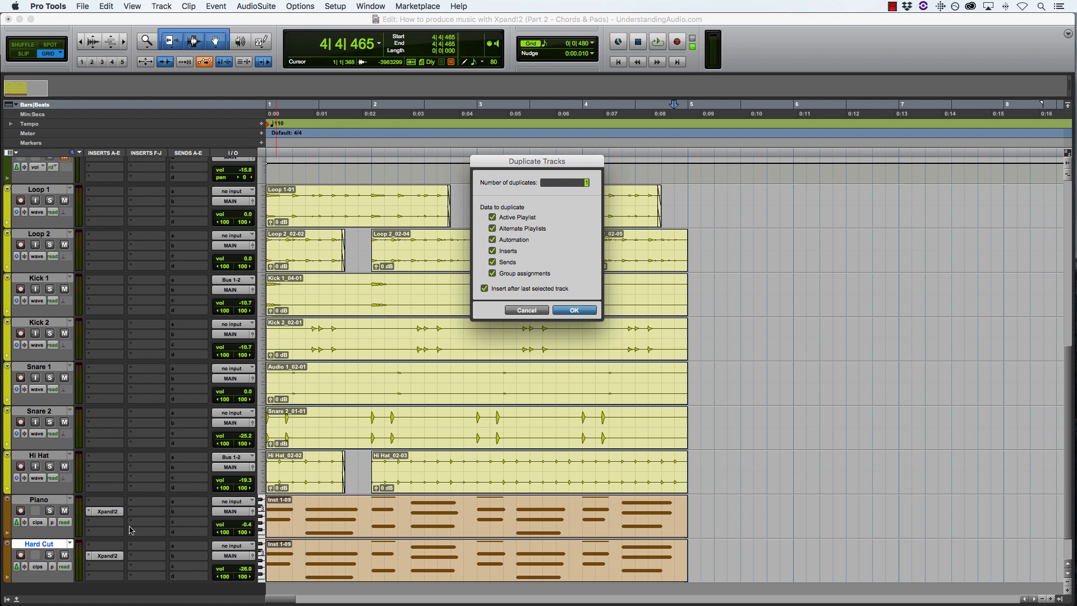
key(Return)
Load the 06 Polysynths > +16 Fat Chords preset into Hard Cut.dup1's Xpand!2
click(107, 511)
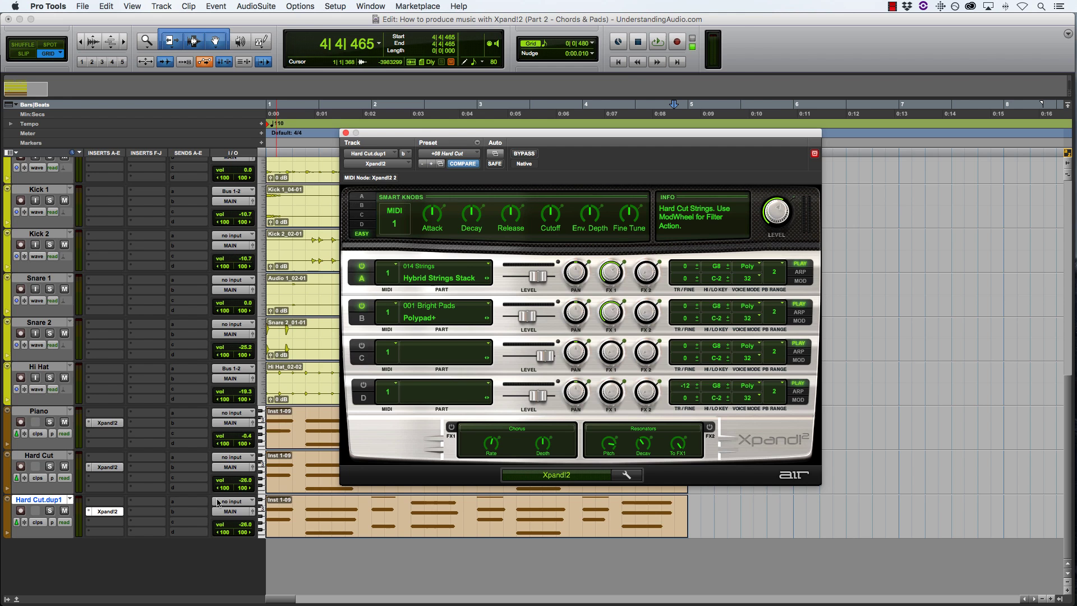
click(470, 155)
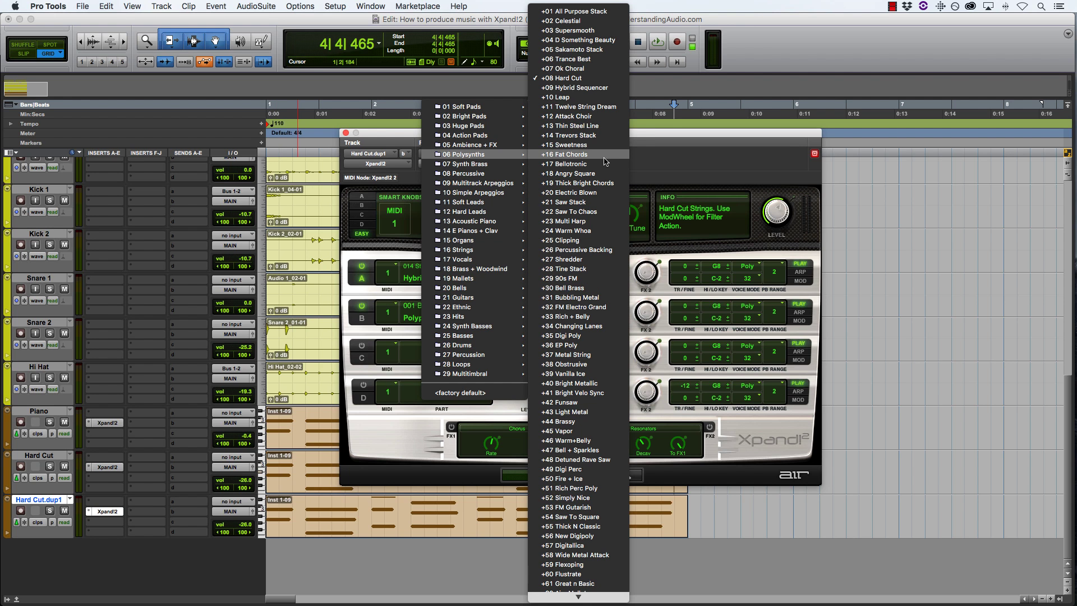
click(593, 156)
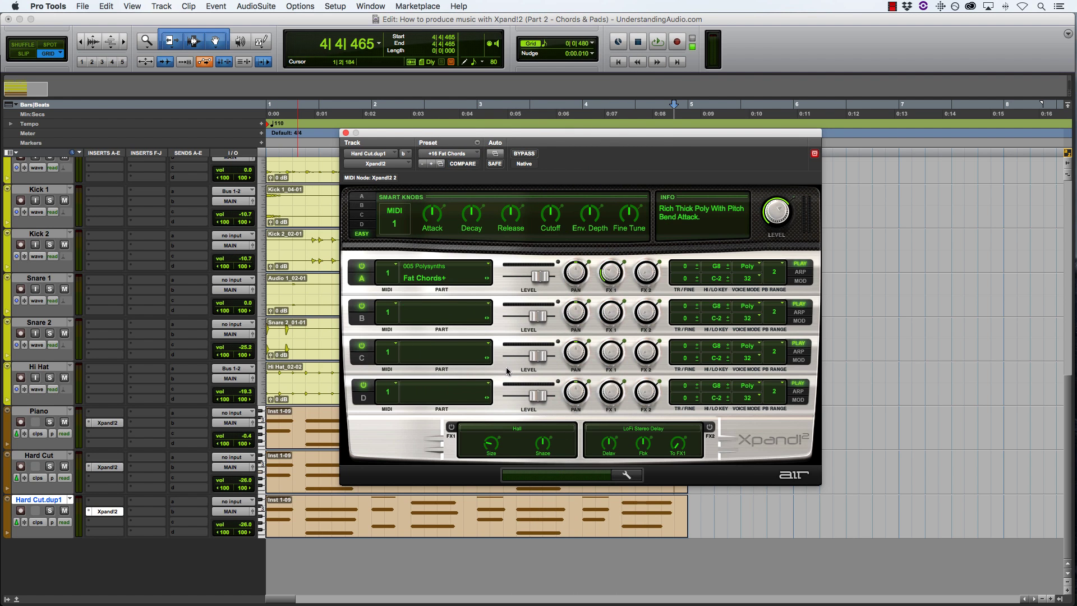
Play Hard Cut.dup1's clip and raise its volume to -11.3 dB
click(497, 503)
key(space)
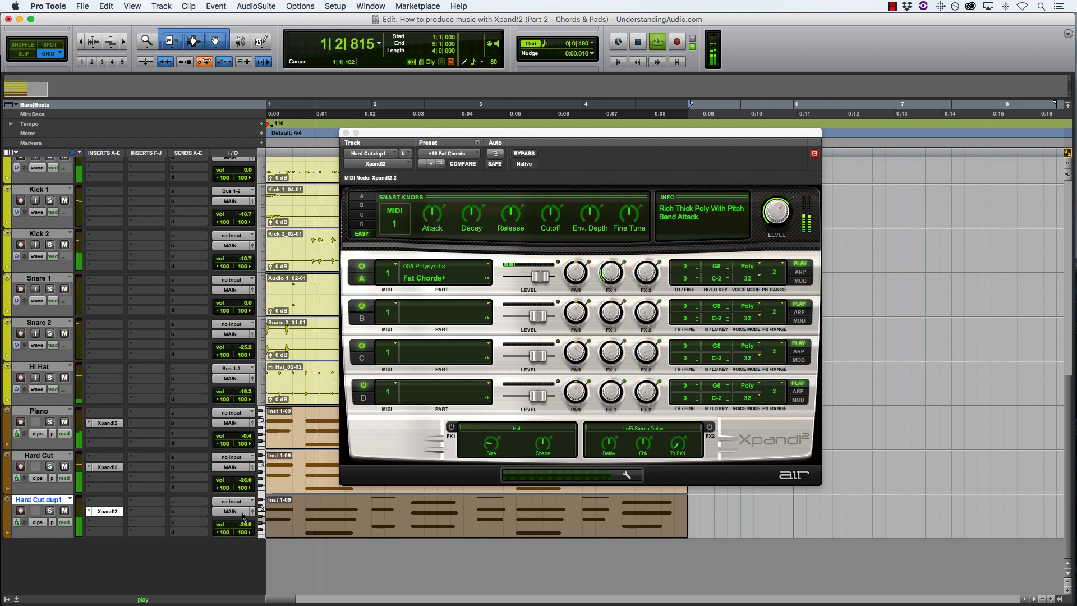
click(255, 514)
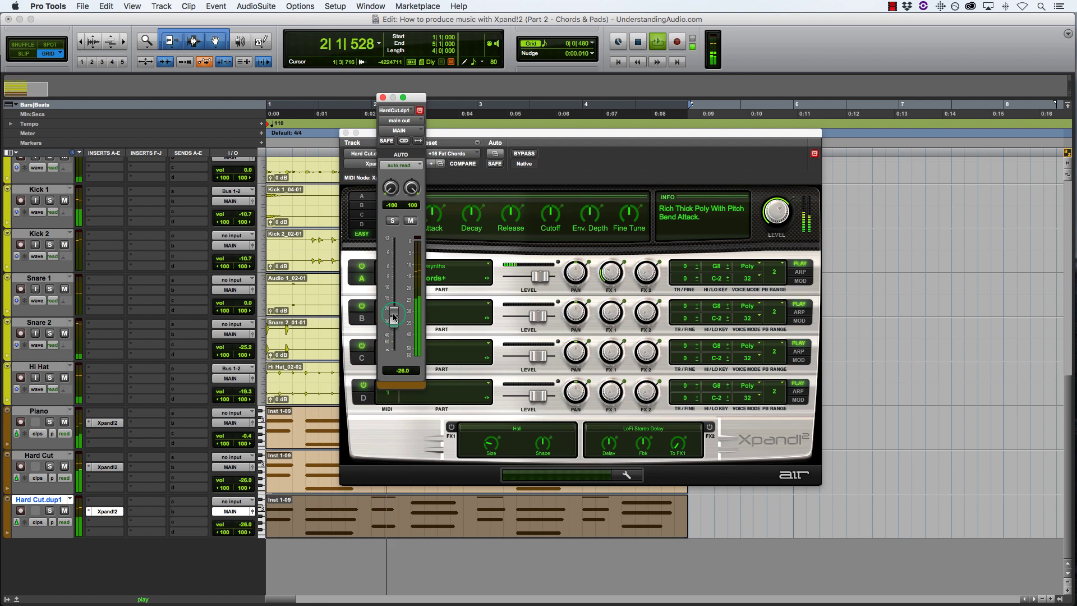
drag(394, 317, 400, 288)
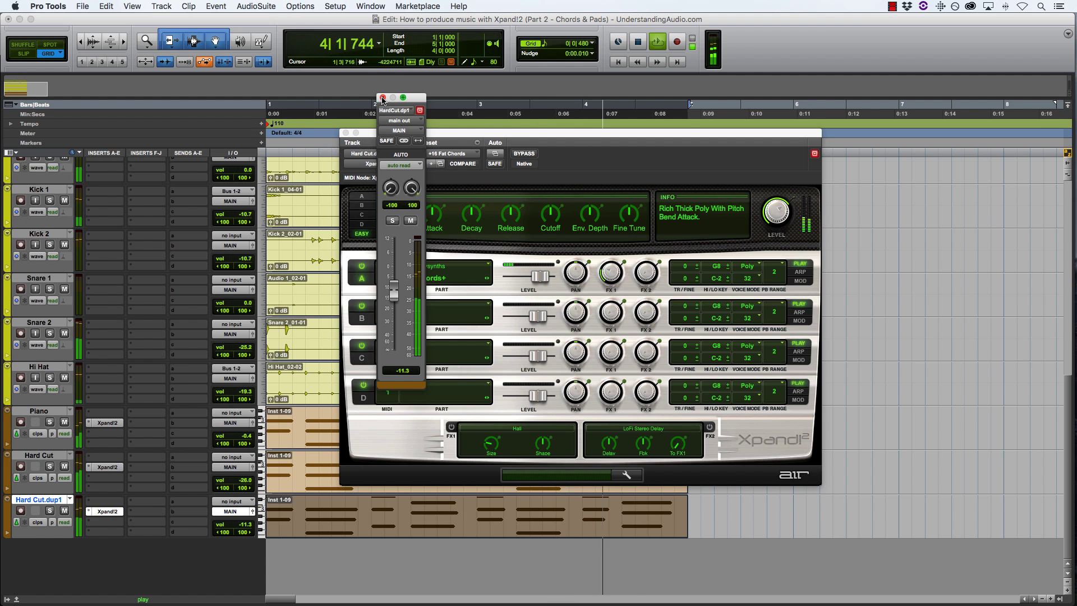
Close the output window and pick 06 Polysynths > 56 Grand-Modular from Xpand!2's preset list
click(383, 99)
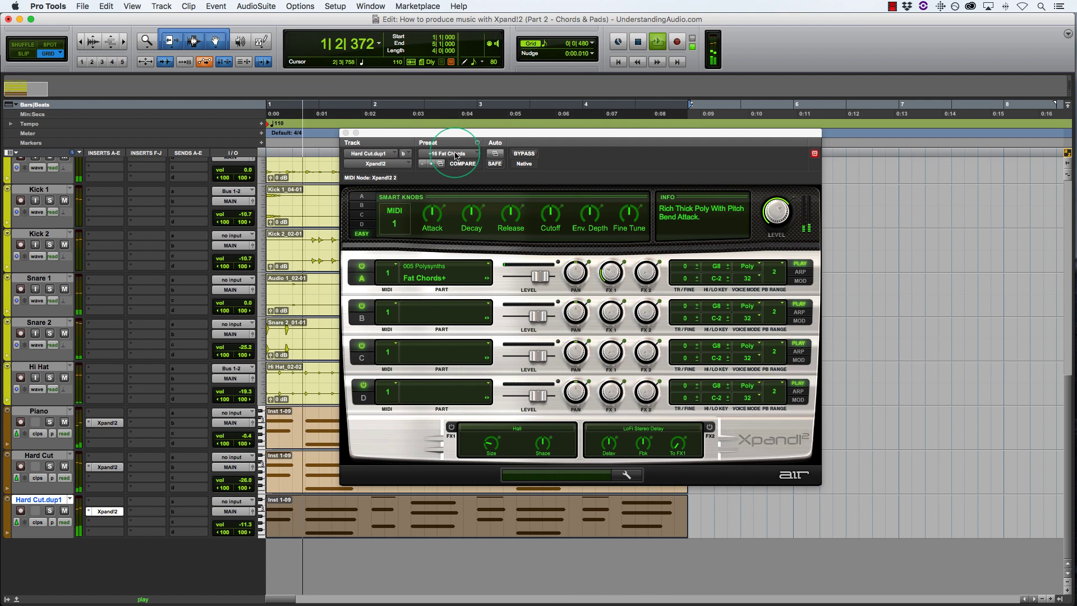
click(453, 154)
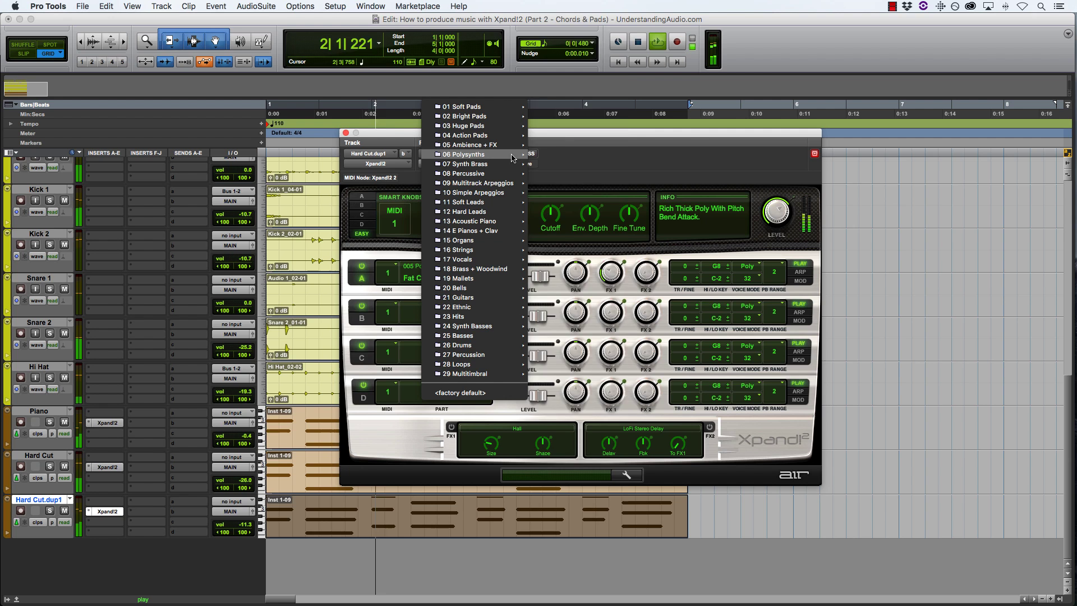
scroll(588, 314, down, 10)
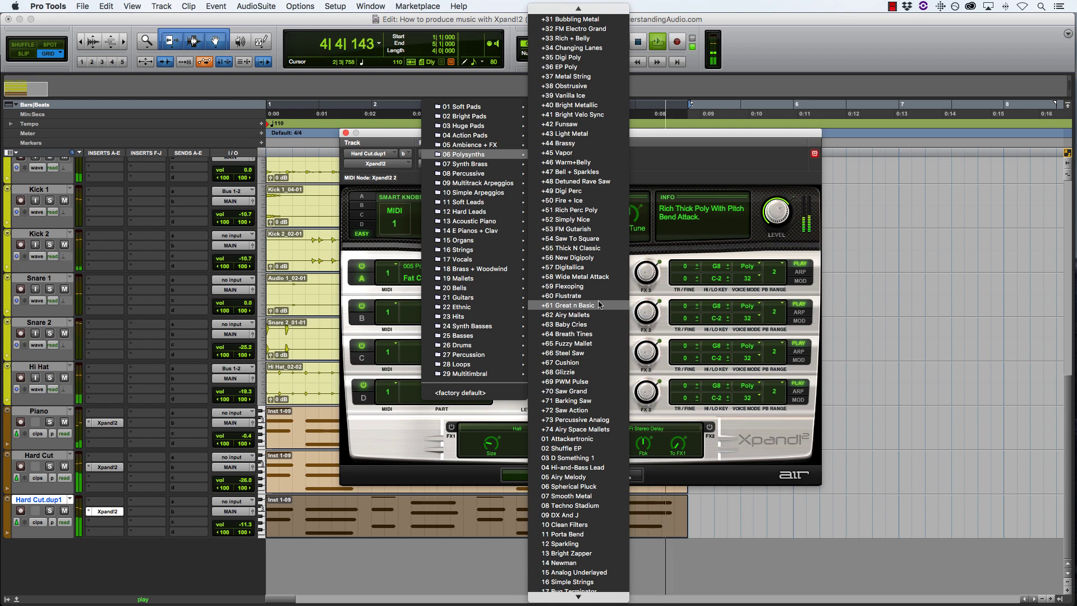
scroll(599, 304, down, 4)
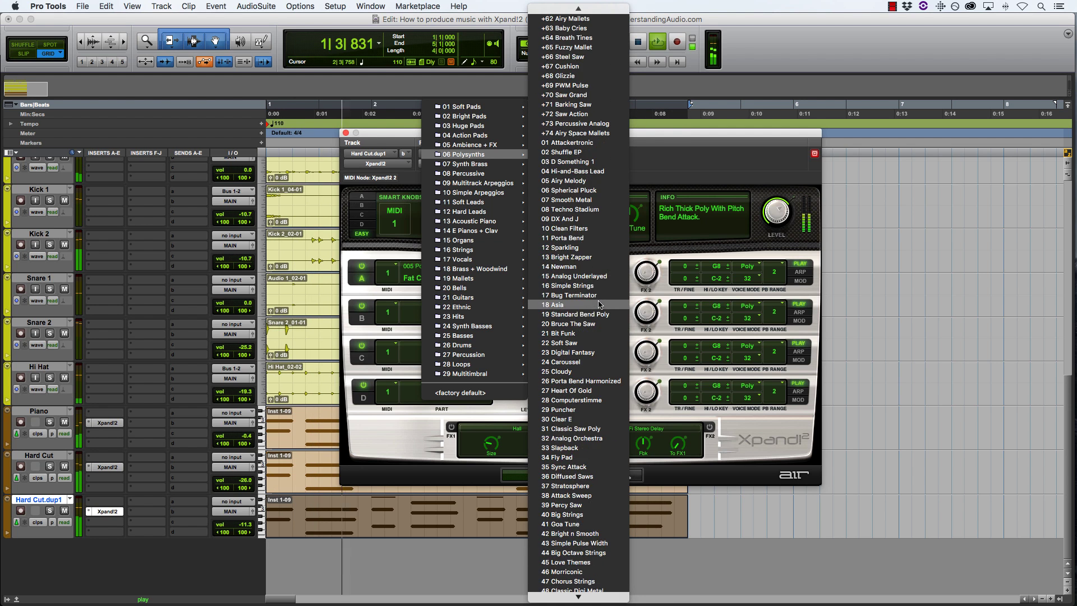
scroll(599, 305, down, 10)
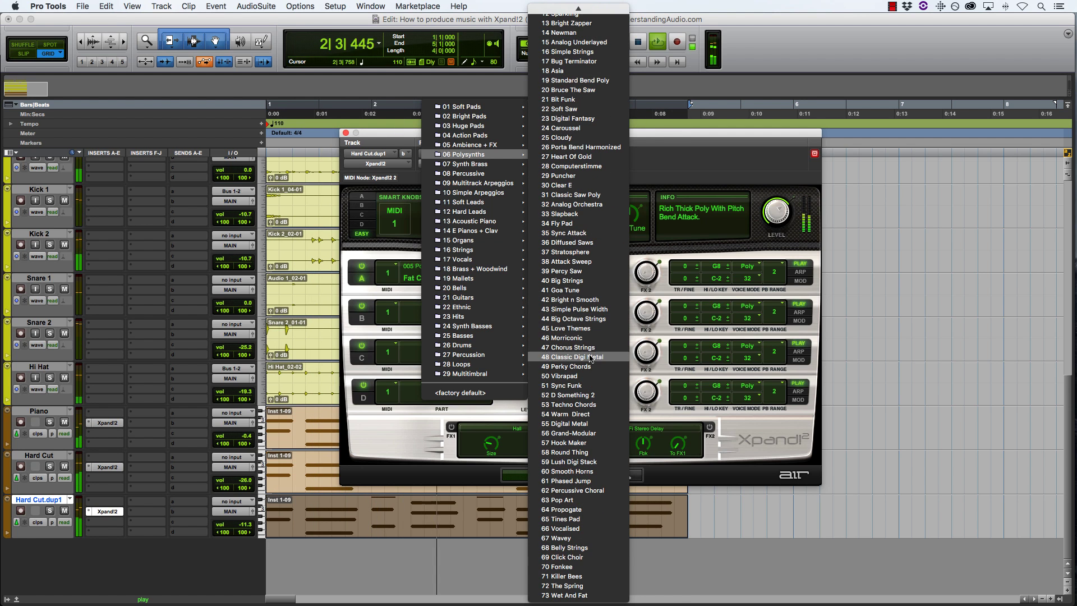
click(590, 432)
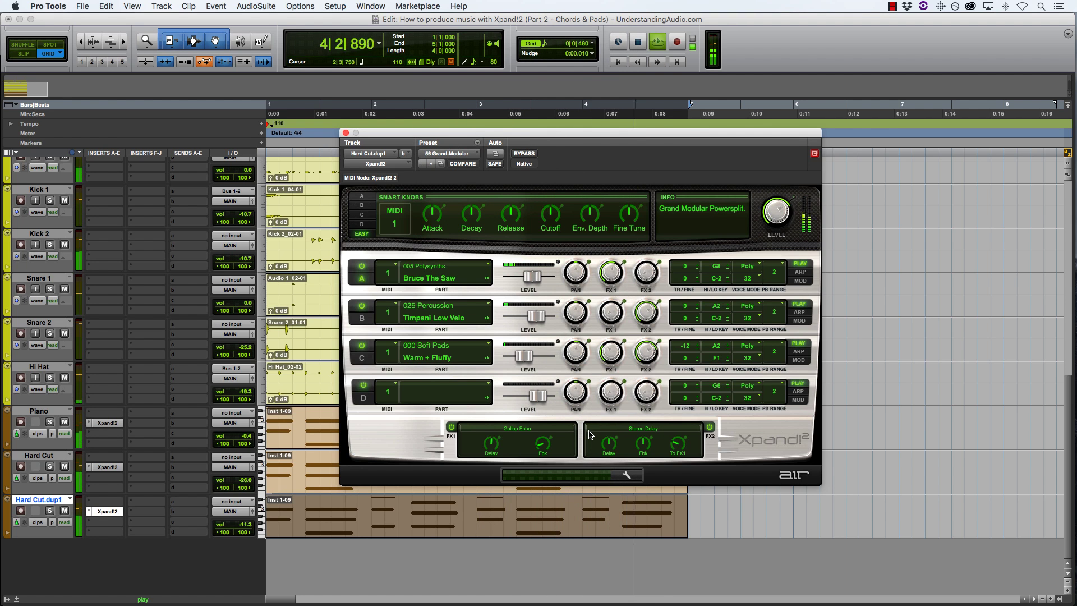
Raise Hard Cut.dup1 to -7.5 dB and switch off the FX1 and FX2 effects
click(251, 512)
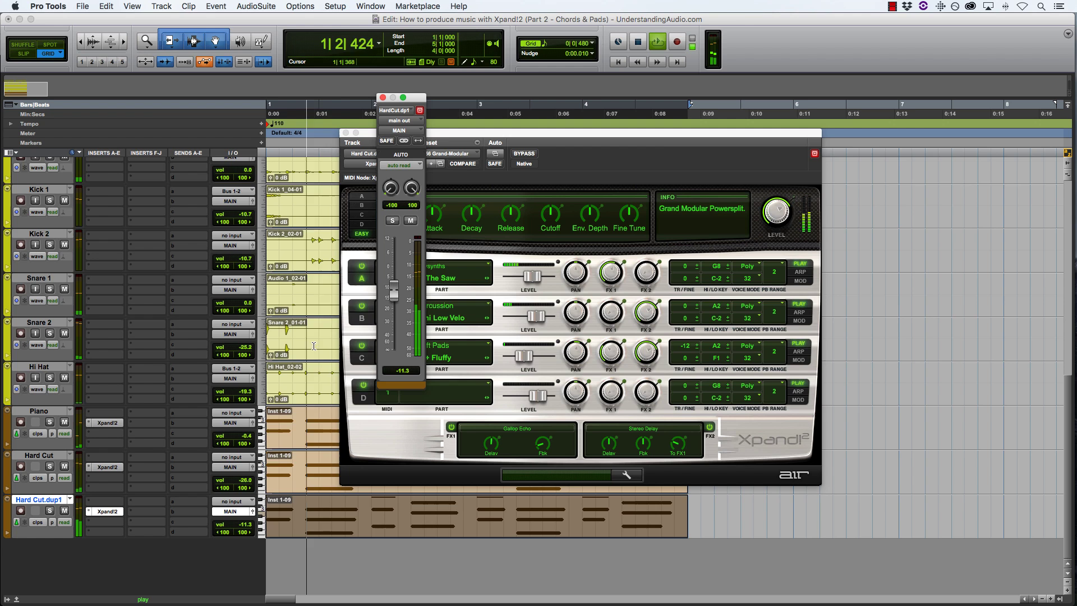
drag(396, 294, 396, 287)
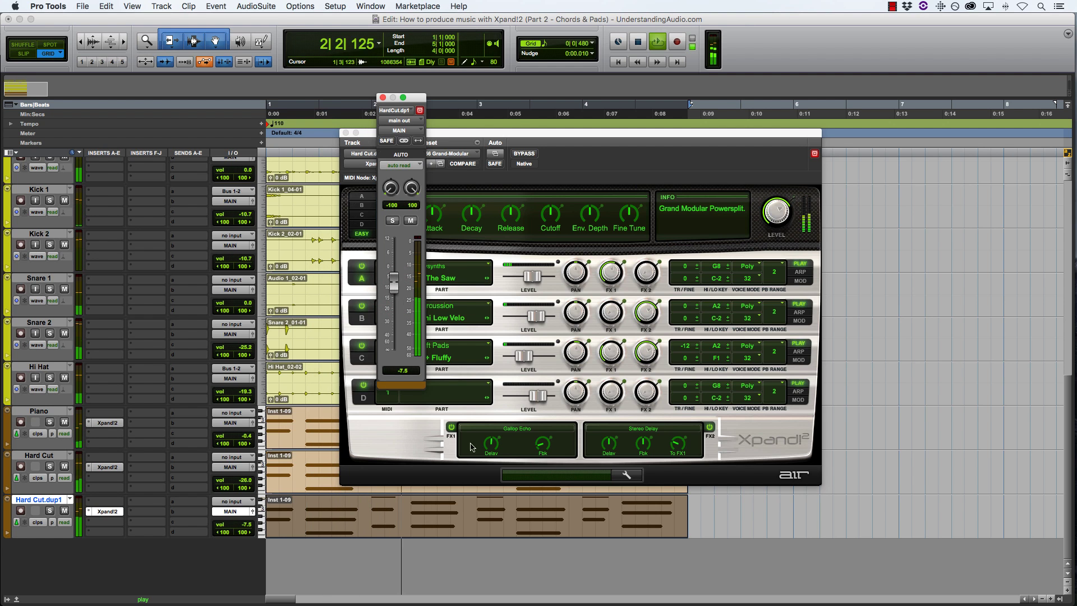
click(451, 427)
click(709, 427)
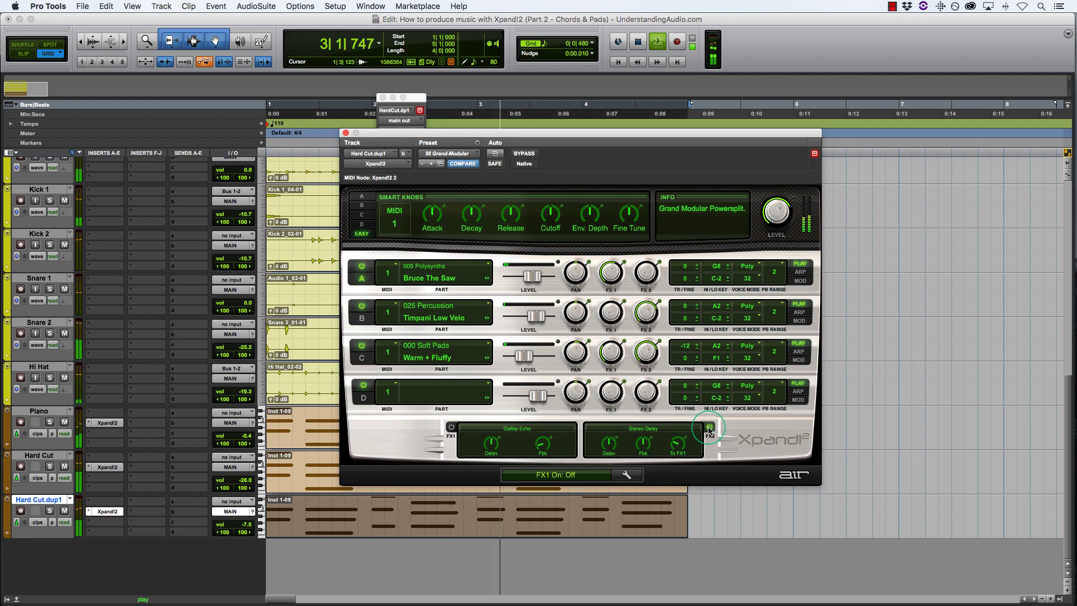
Review parts A–C, turn down Part C's Chorus Depth, and set the track to -11.0 dB
click(366, 200)
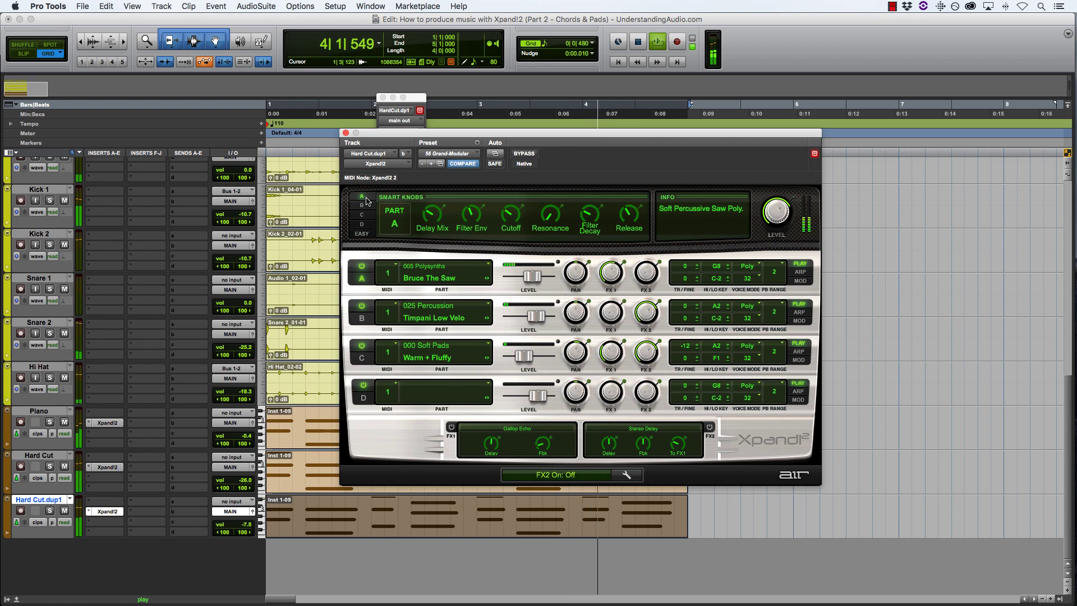
click(362, 206)
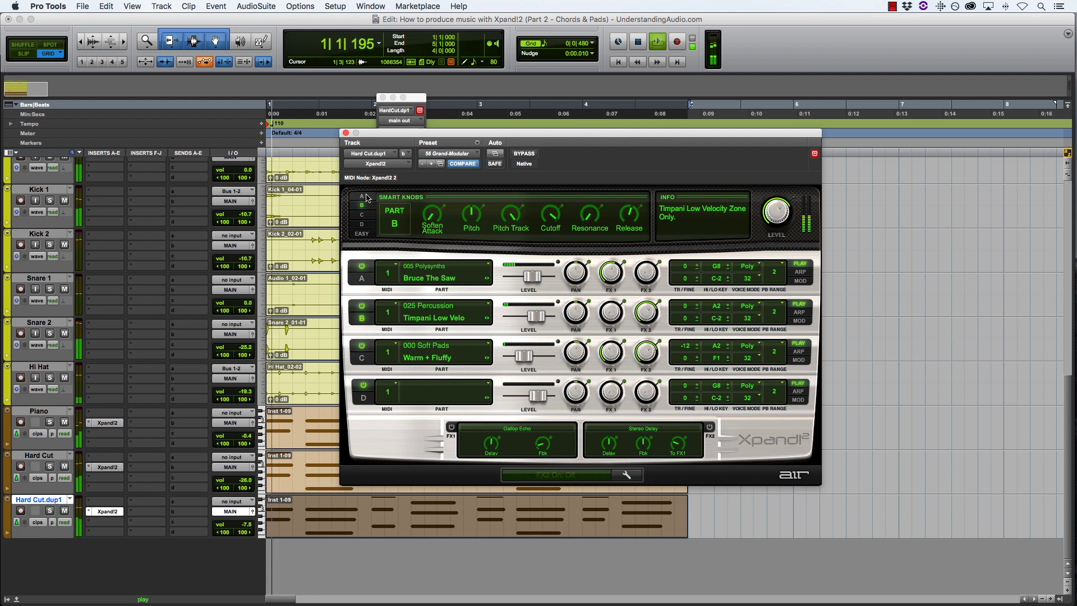
click(362, 195)
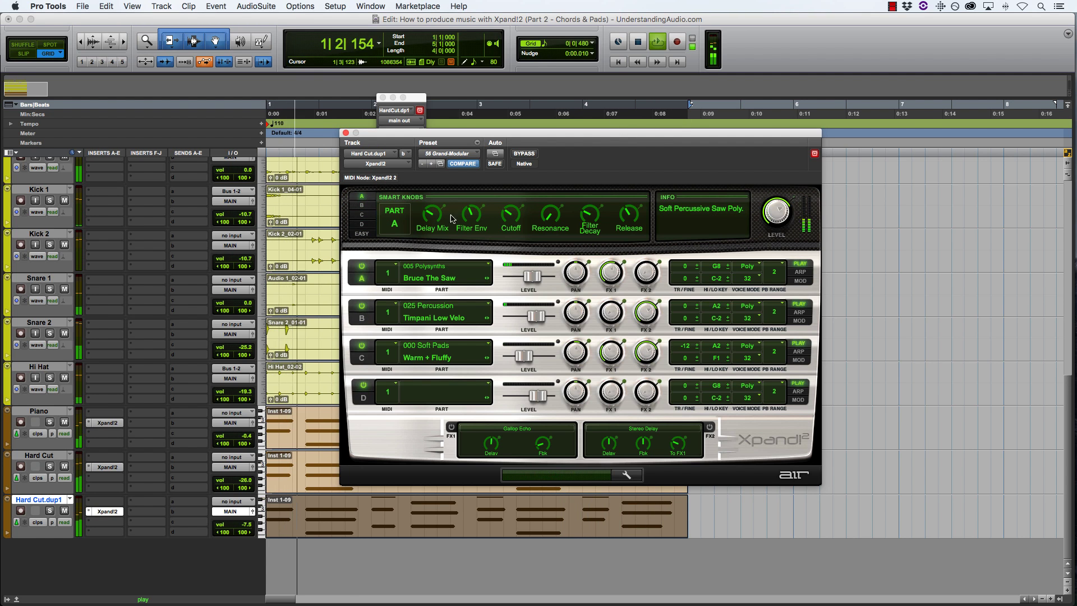
click(365, 206)
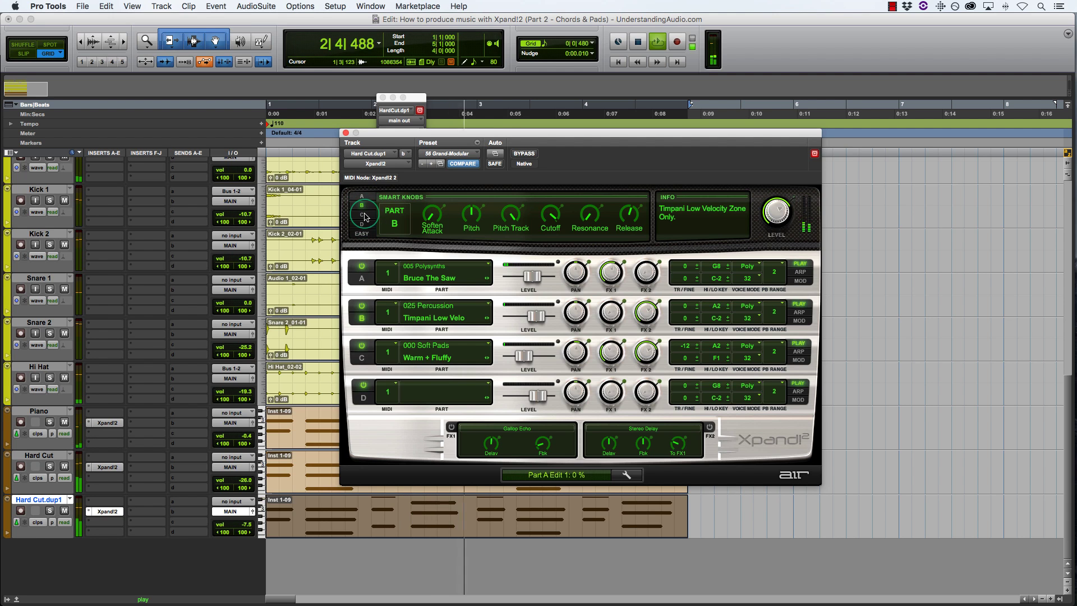
click(362, 215)
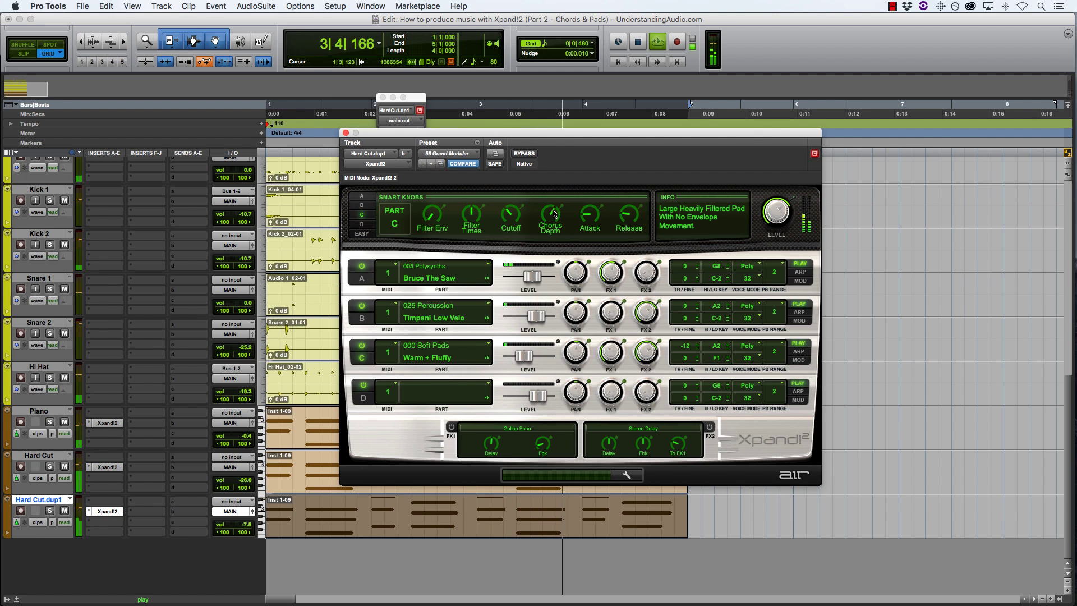
drag(550, 214, 562, 257)
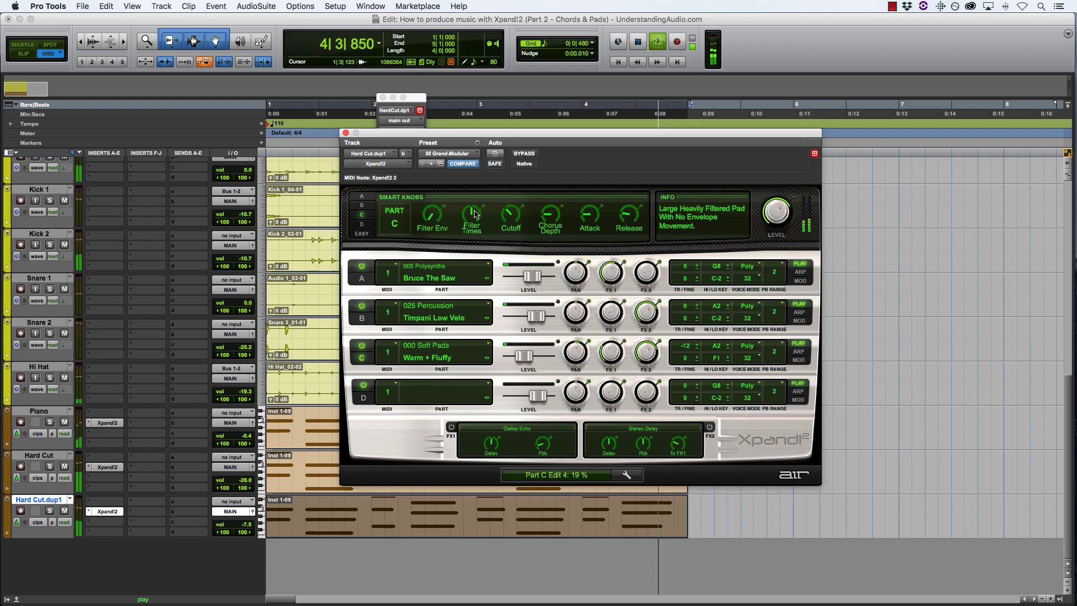
click(412, 98)
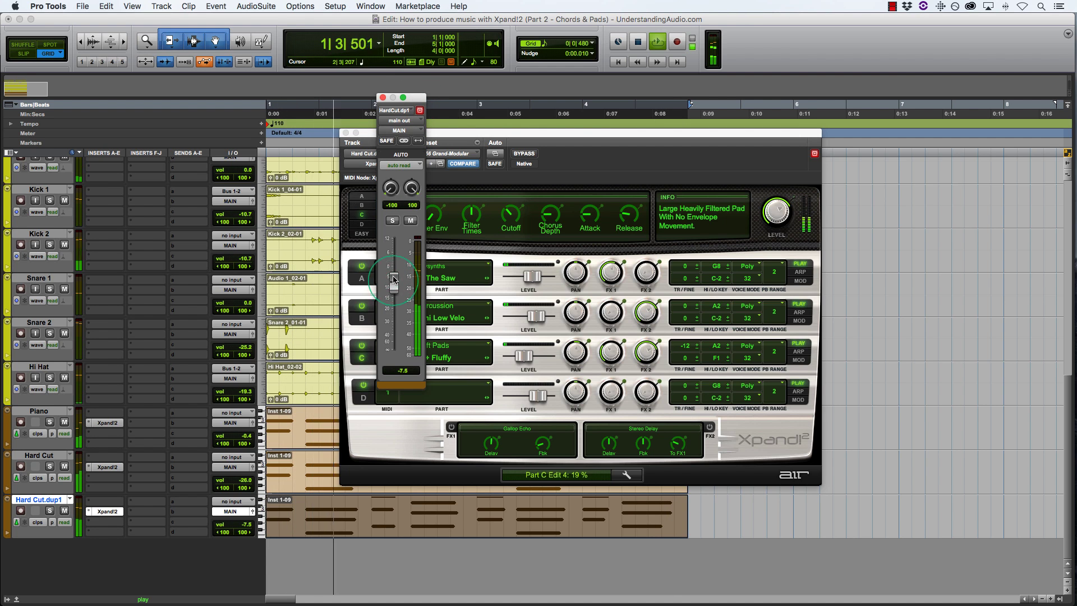
mouse_move(394, 281)
mouse_down()
mouse_move(397, 267)
mouse_move(398, 358)
mouse_move(399, 290)
mouse_up()
Solo the Piano track as well and replay the Hard Cut.dup1 clip
key(space)
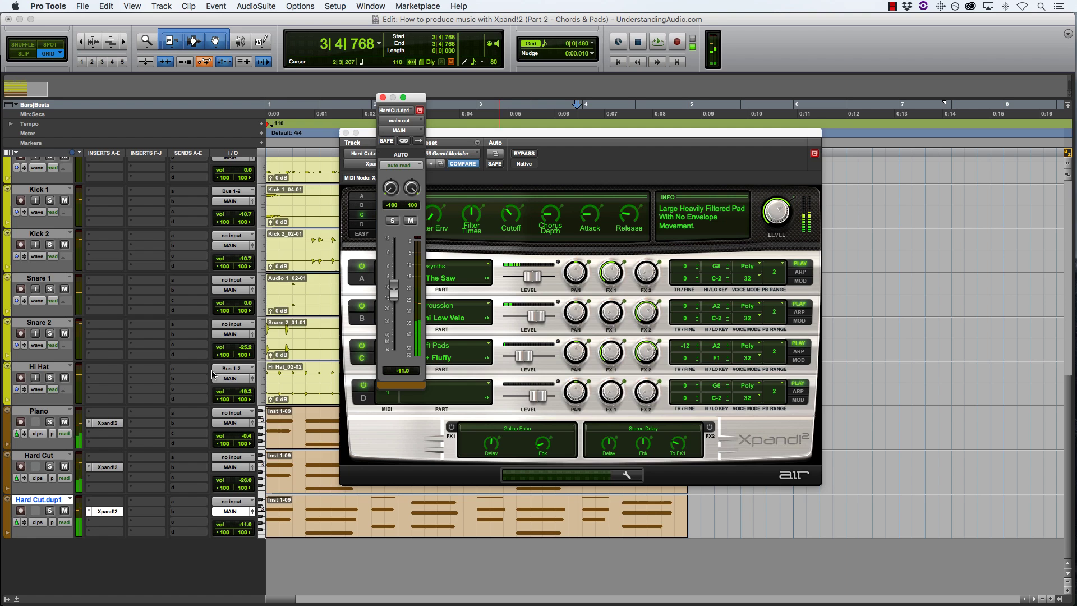
click(50, 421)
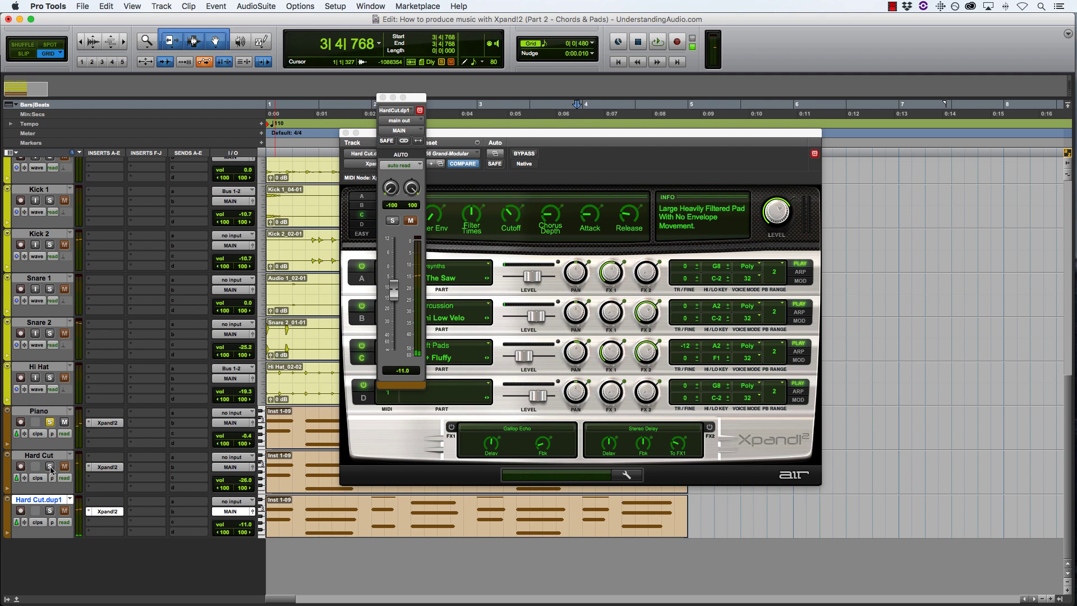
click(389, 529)
key(space)
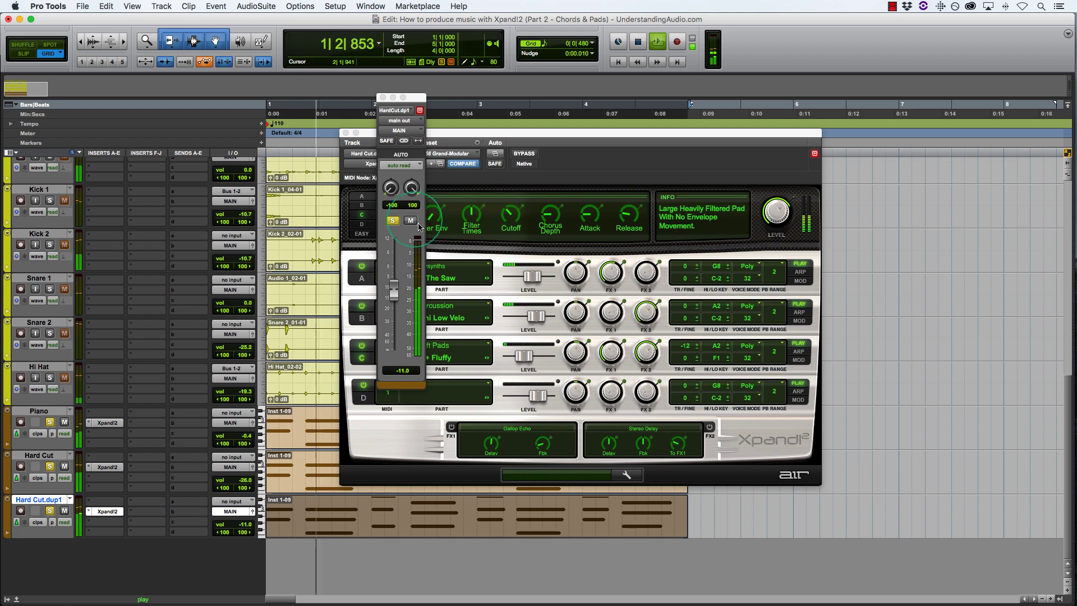
Lower Hard Cut.dup1 to -14.2 dB, briefly mute it, and set Hard Cut to -27.2 dB
click(417, 226)
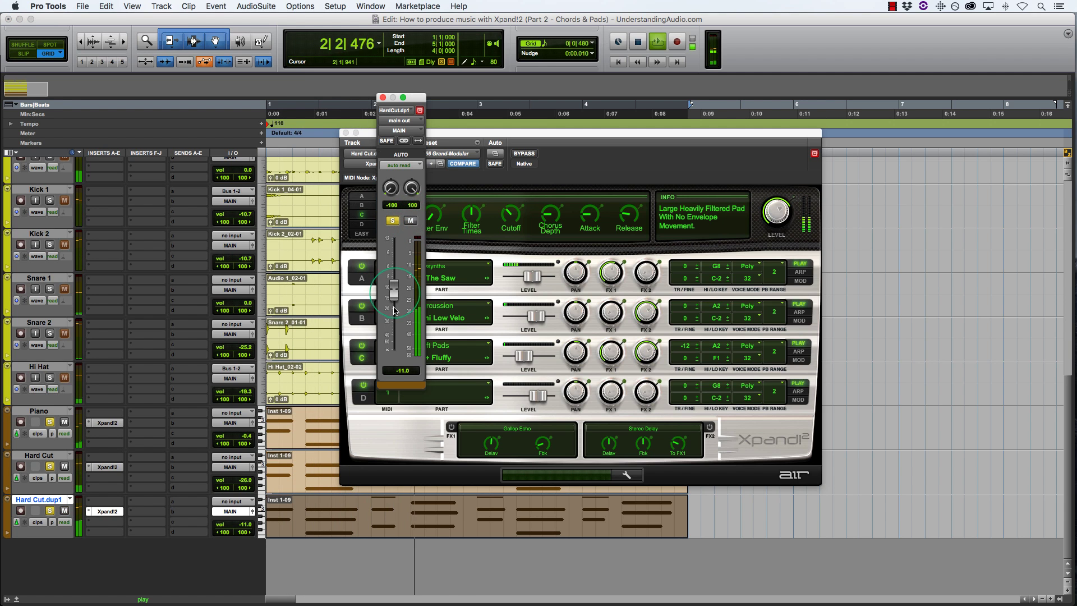
drag(394, 310, 395, 300)
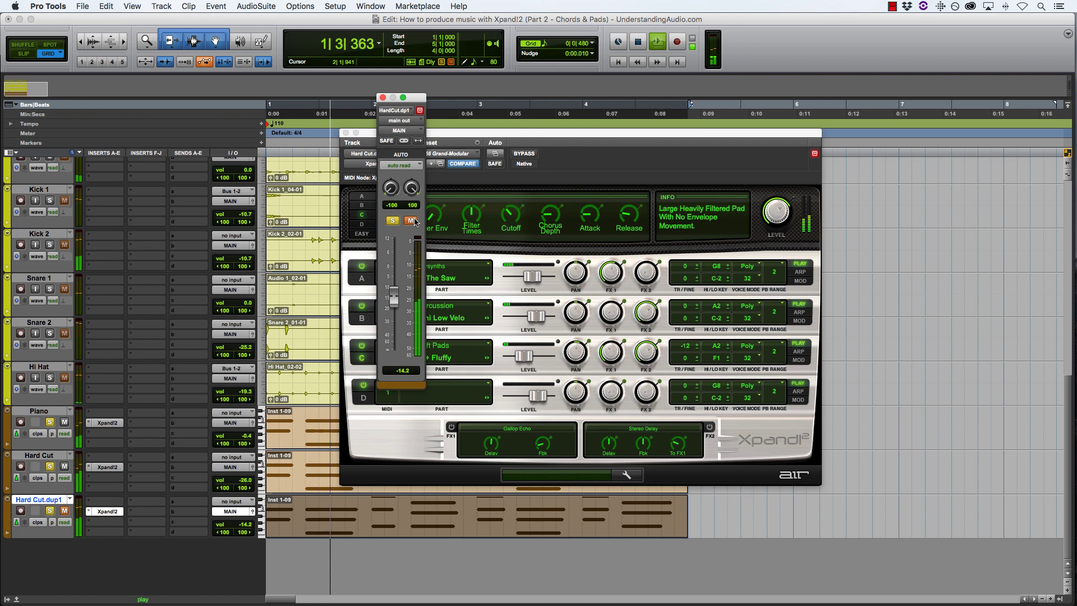
click(413, 220)
click(412, 220)
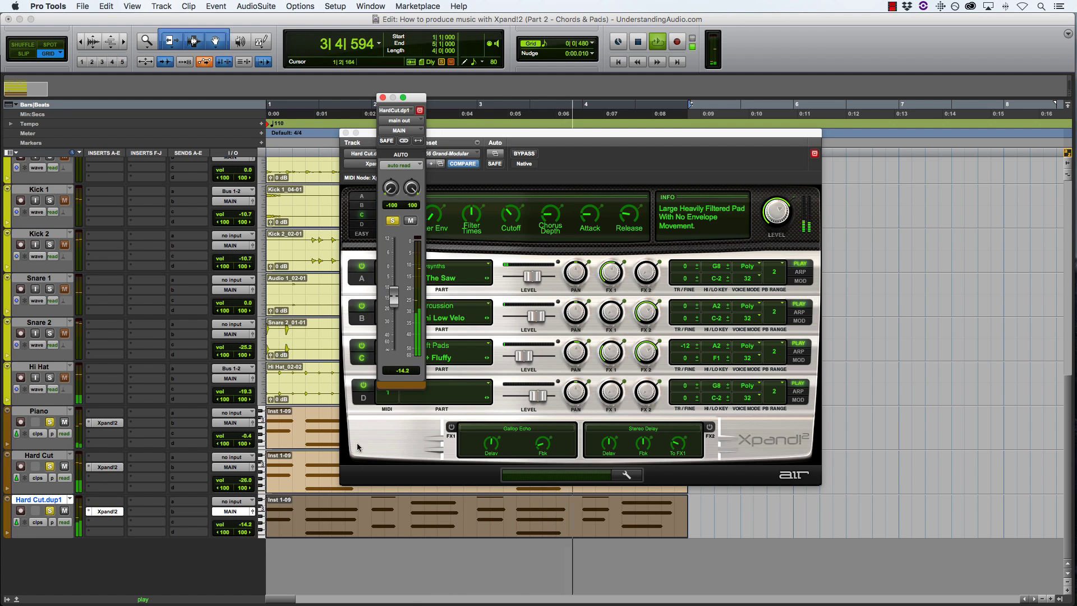
click(253, 467)
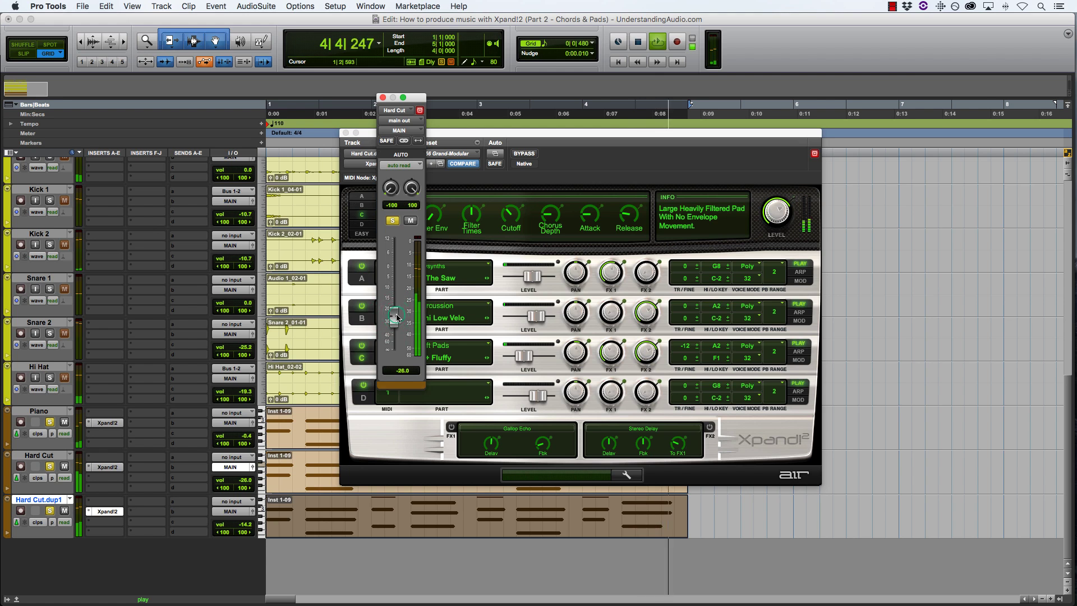
drag(397, 318, 397, 320)
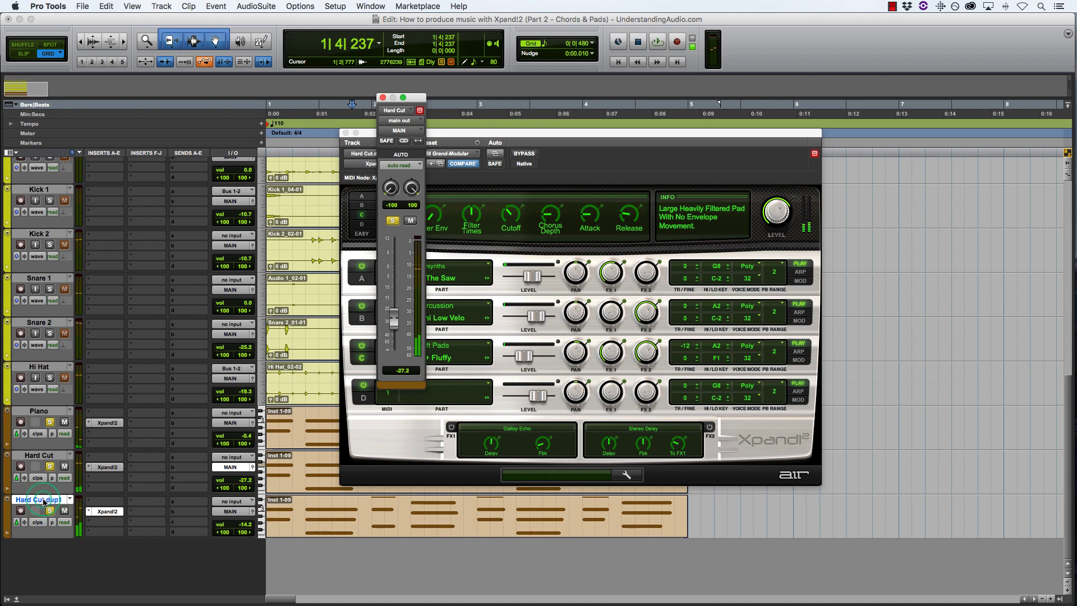
Rename the Hard Cut.dup1 track to 'Grand Modular'
double_click(44, 500)
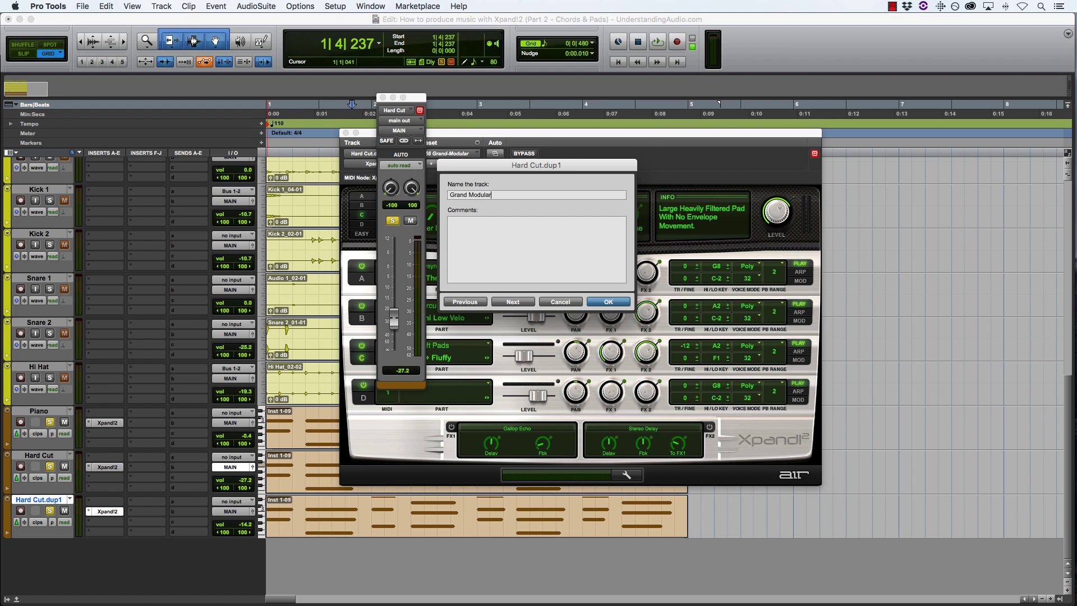
text(Grand Modular)
key(Return)
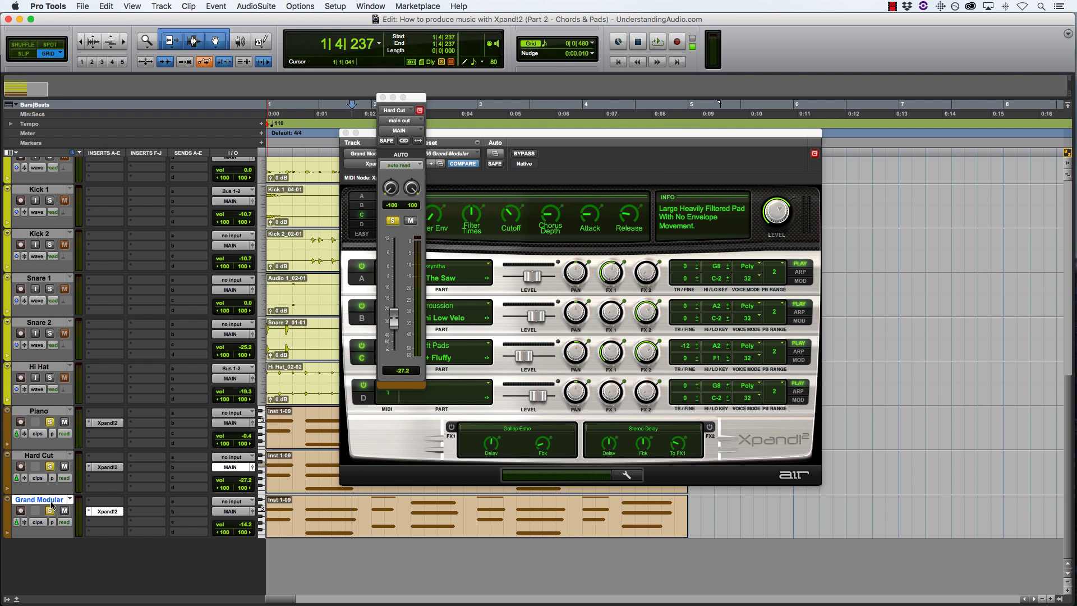
Duplicate Grand Modular as GrandModlr.dp1 and close the floating volume window
right_click(52, 504)
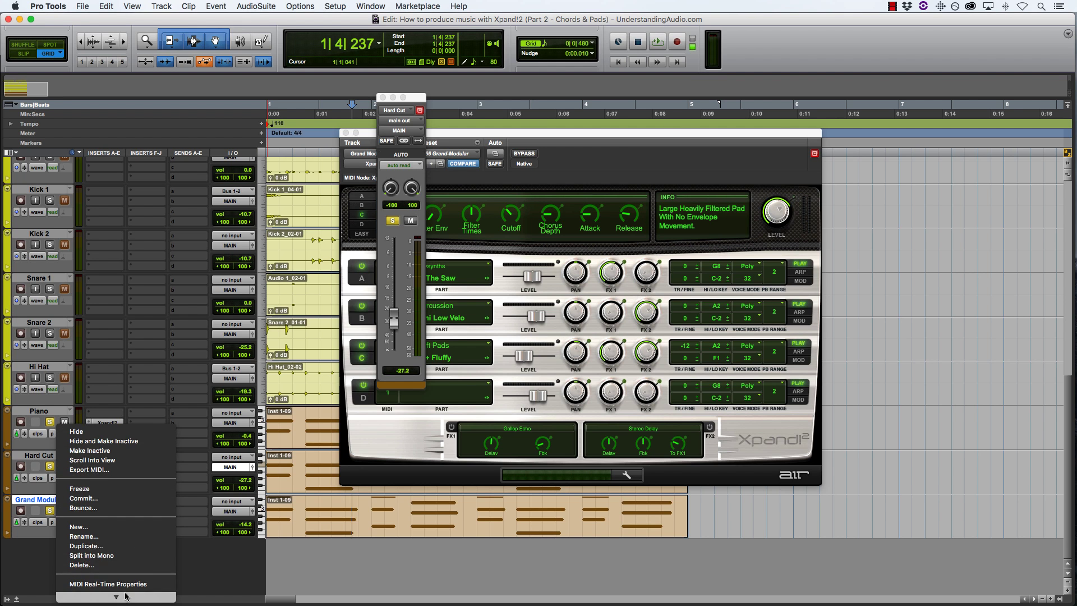
click(135, 546)
click(574, 310)
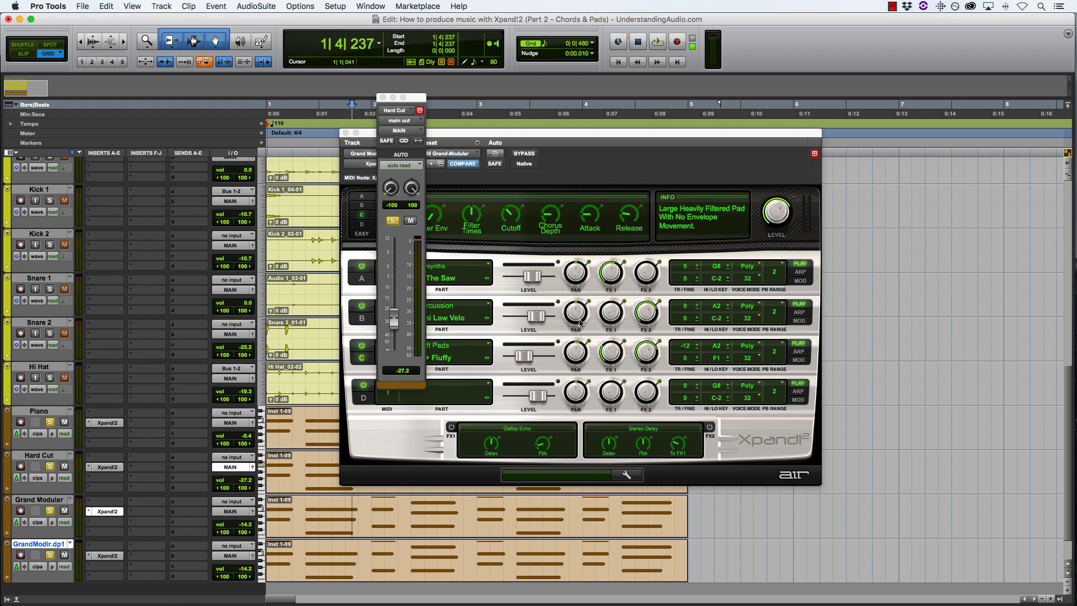
click(115, 556)
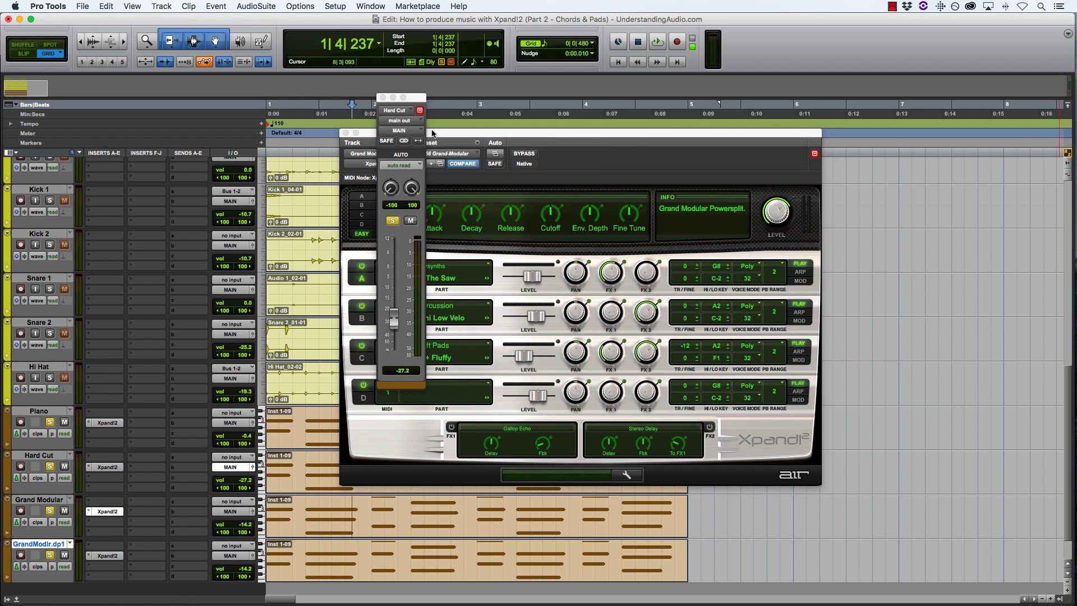
click(383, 97)
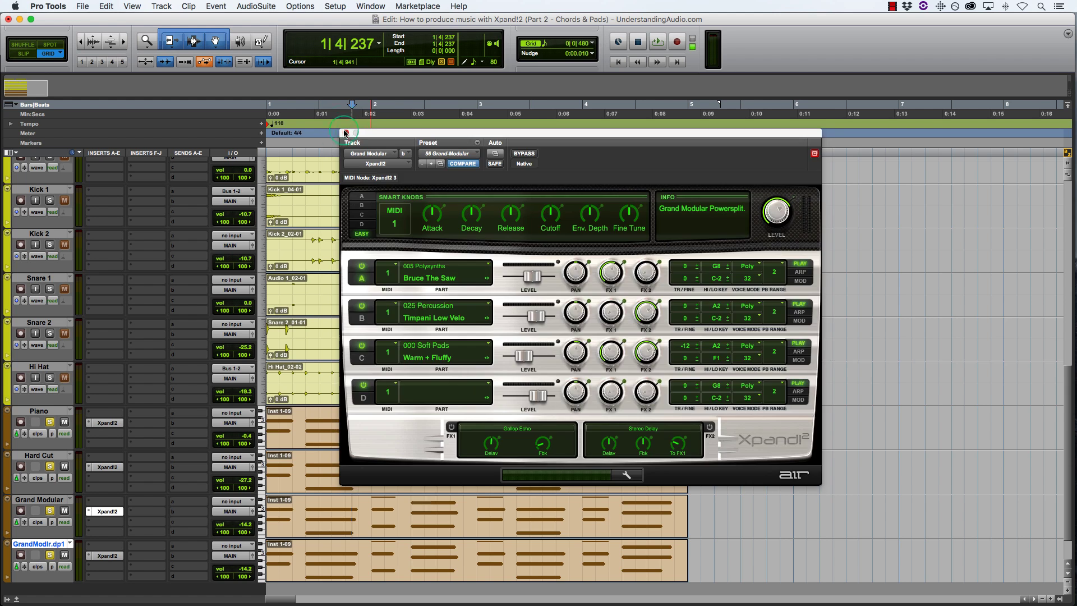
Open the Xpand!2 instrument on GrandModlr.dp1 and start playing its clip
click(346, 133)
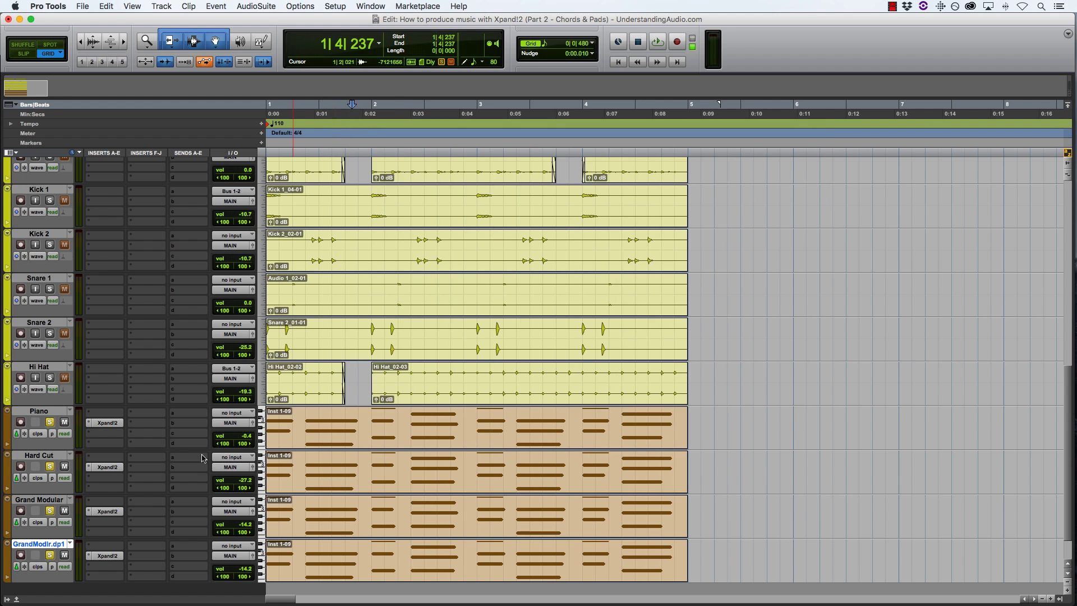
click(106, 555)
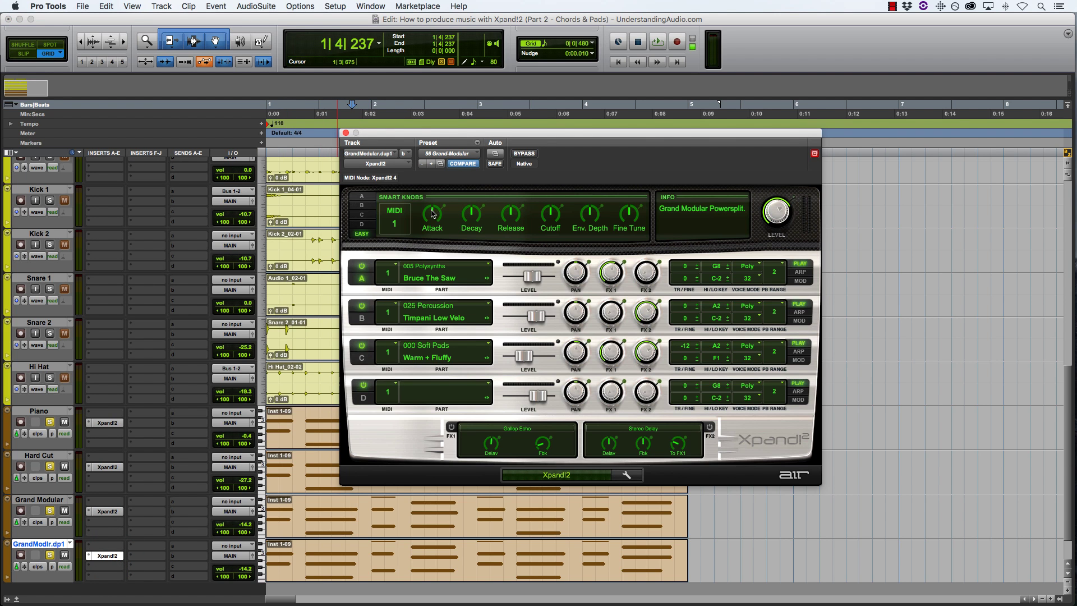
click(455, 155)
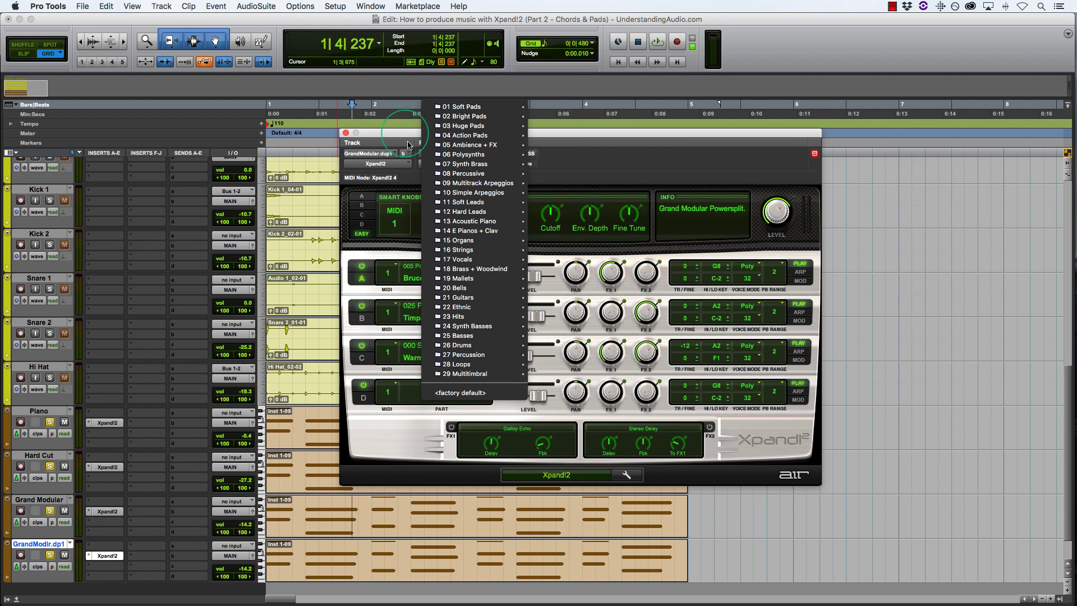
key(Escape)
click(50, 421)
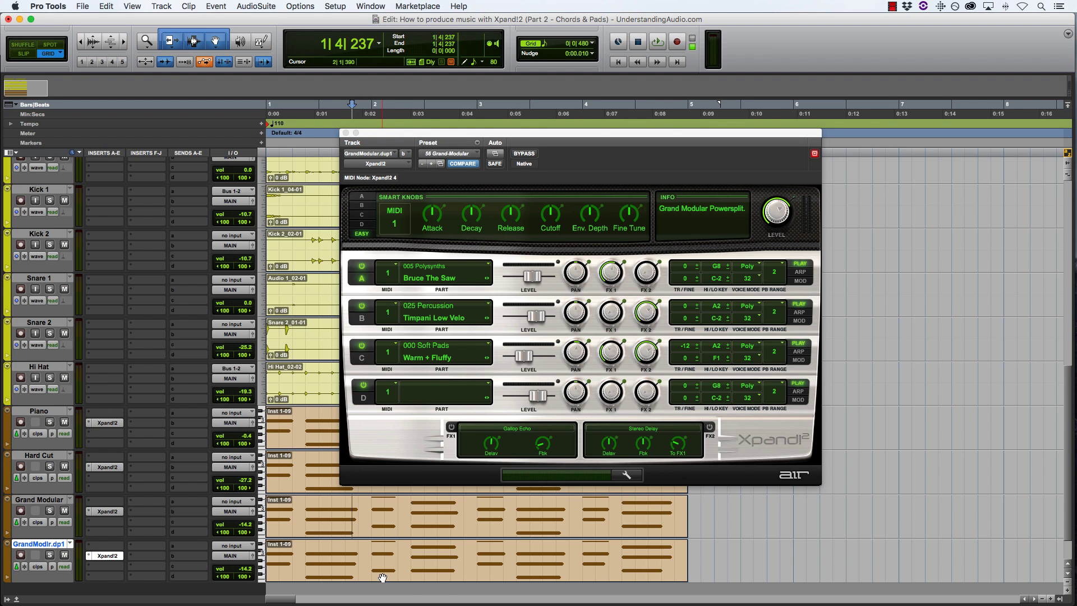
click(437, 575)
key(space)
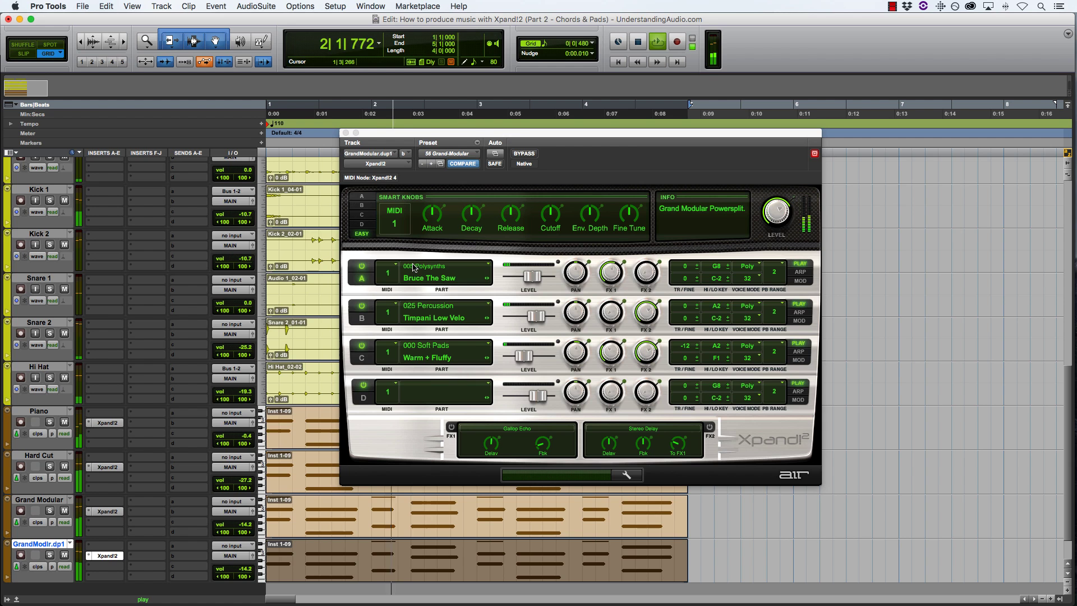
Audition the Polysynths presets +57 Digitallica and then +68 Glizzie
click(452, 153)
mouse_move(496, 161)
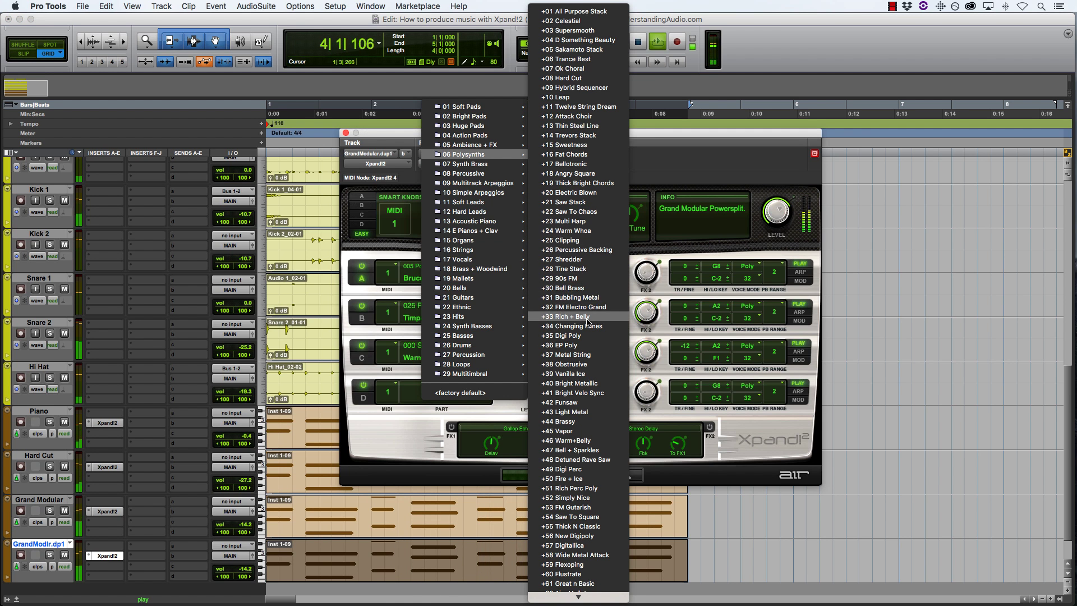
scroll(593, 337, down, 5)
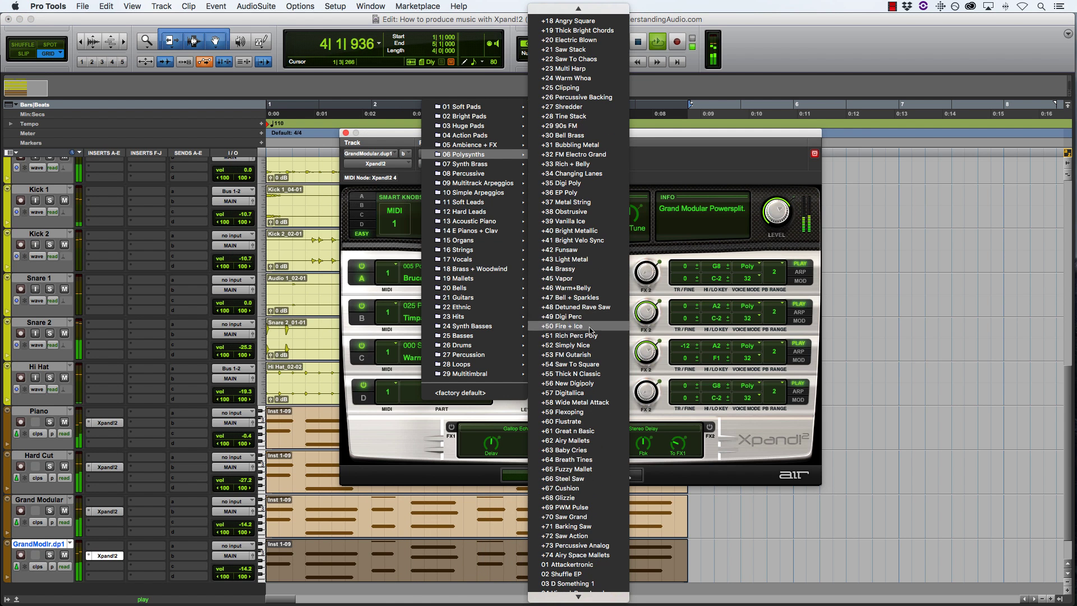
click(597, 395)
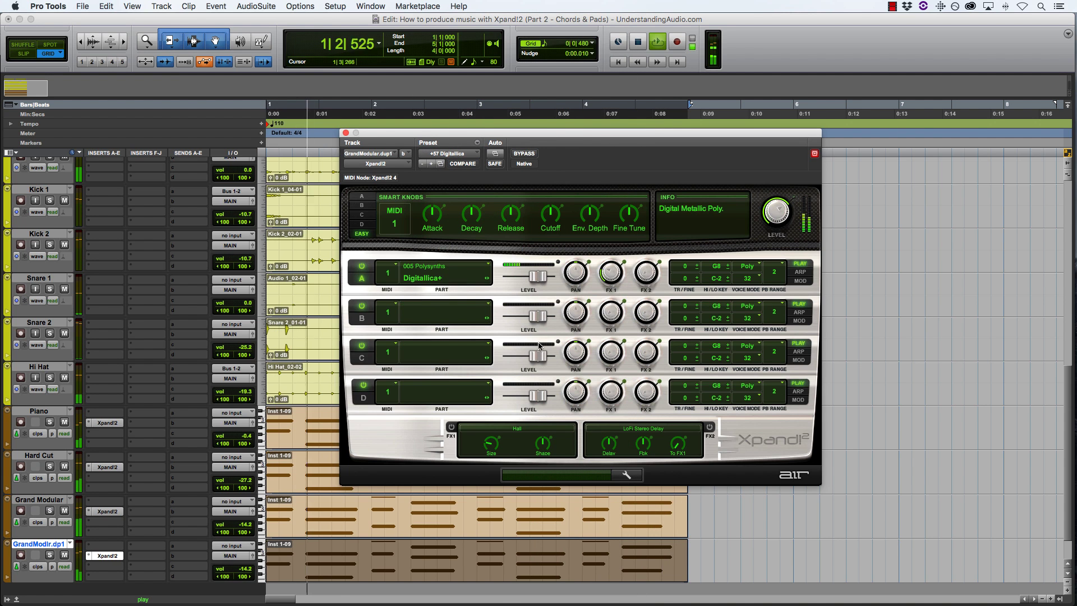
click(466, 154)
mouse_move(471, 154)
scroll(589, 331, down, 3)
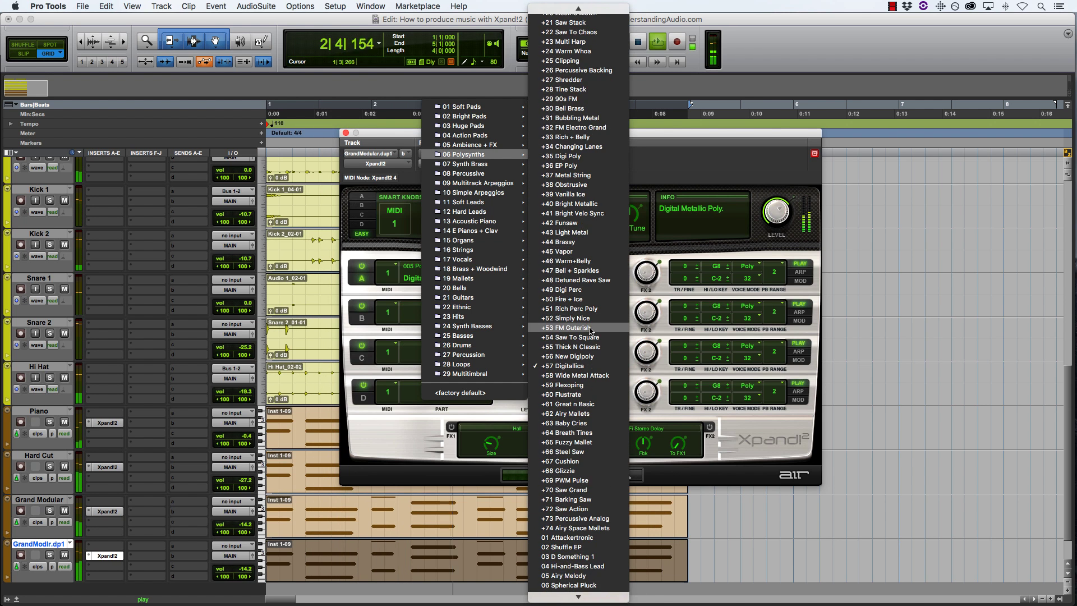
scroll(590, 330, down, 5)
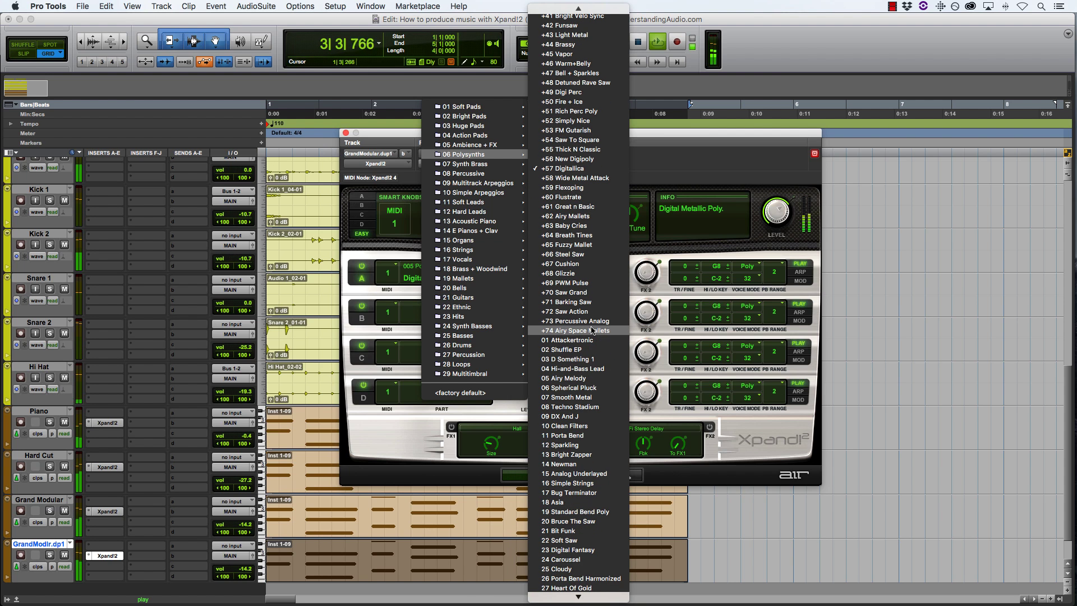
click(583, 273)
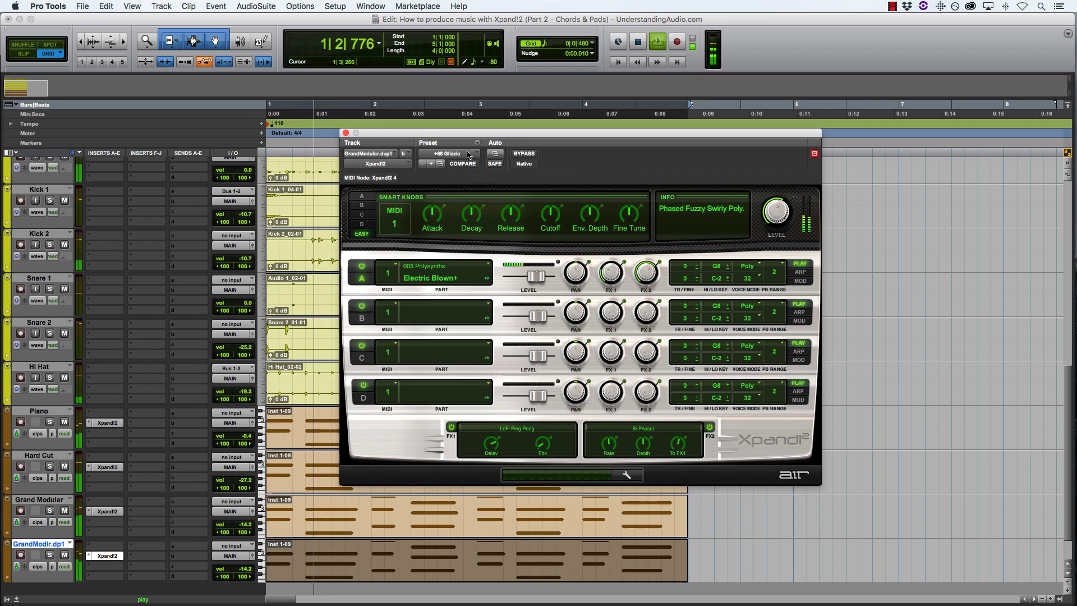
Load the +11 Twelve String Dream preset from the Polysynths folder
click(448, 153)
mouse_move(482, 154)
scroll(587, 263, down, 10)
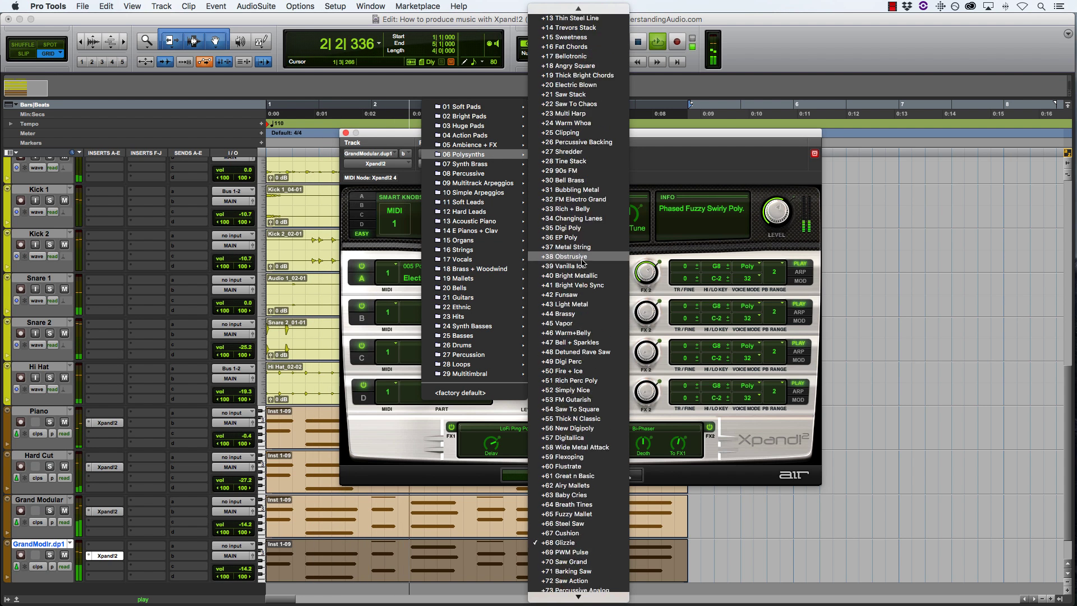
scroll(586, 263, down, 4)
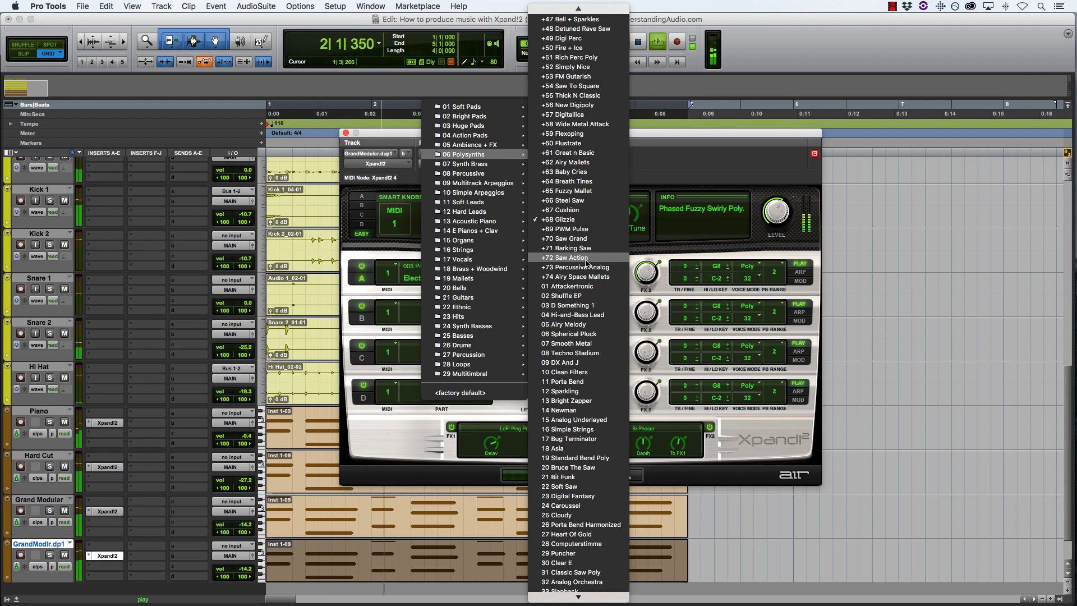
scroll(587, 264, up, 15)
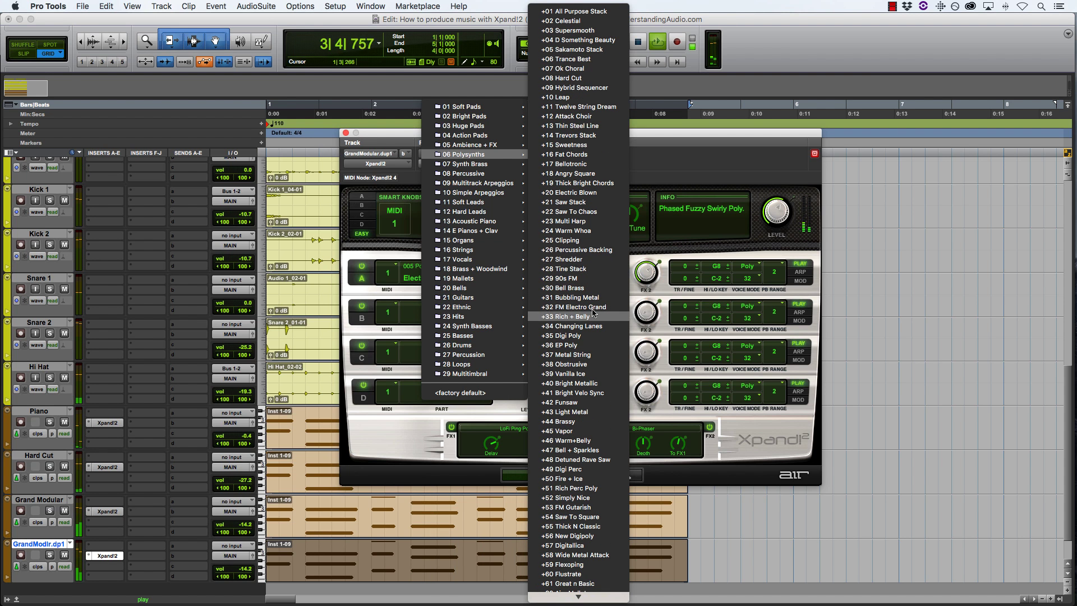
click(583, 107)
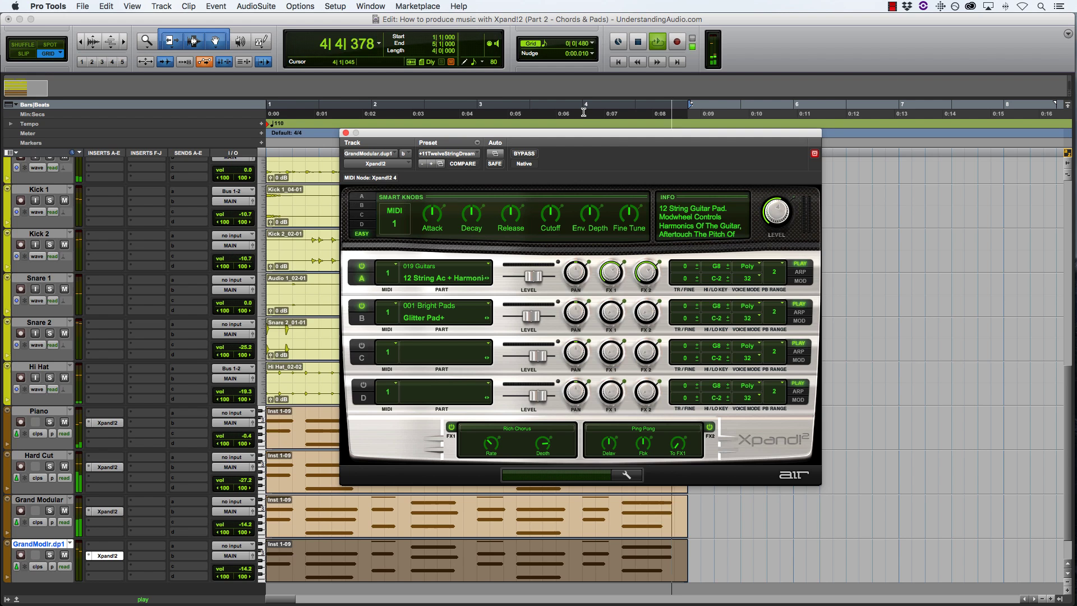
Set the GrandModlr.dp1 volume fader to -5.9 dB
click(252, 557)
drag(394, 295, 397, 279)
click(453, 432)
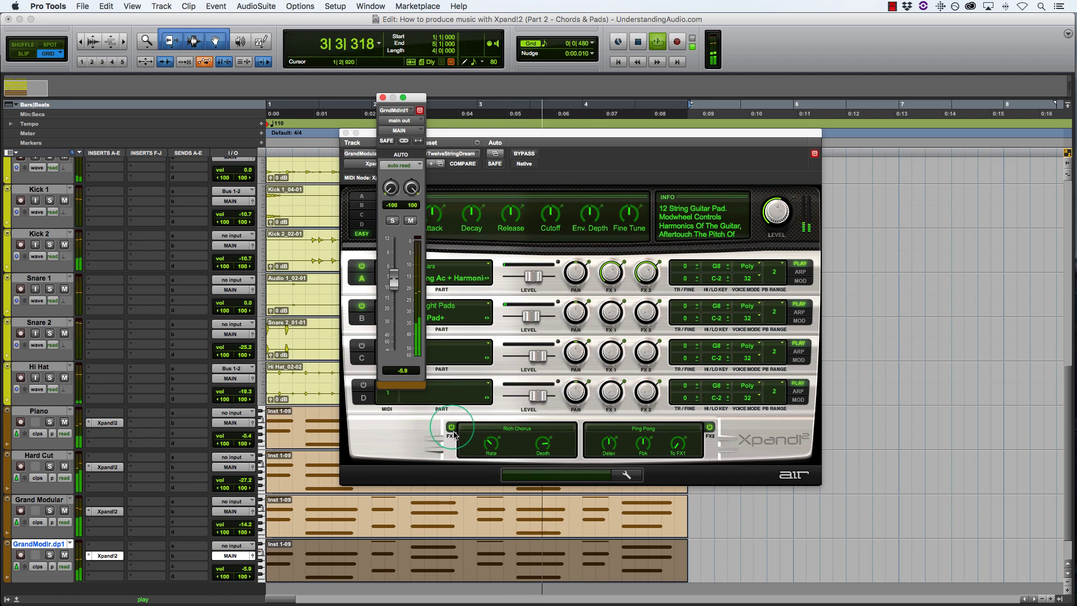
Turn off the Xpand!2 FX1 and FX2, check Parts A and B, then stop and close the plug-in
click(709, 427)
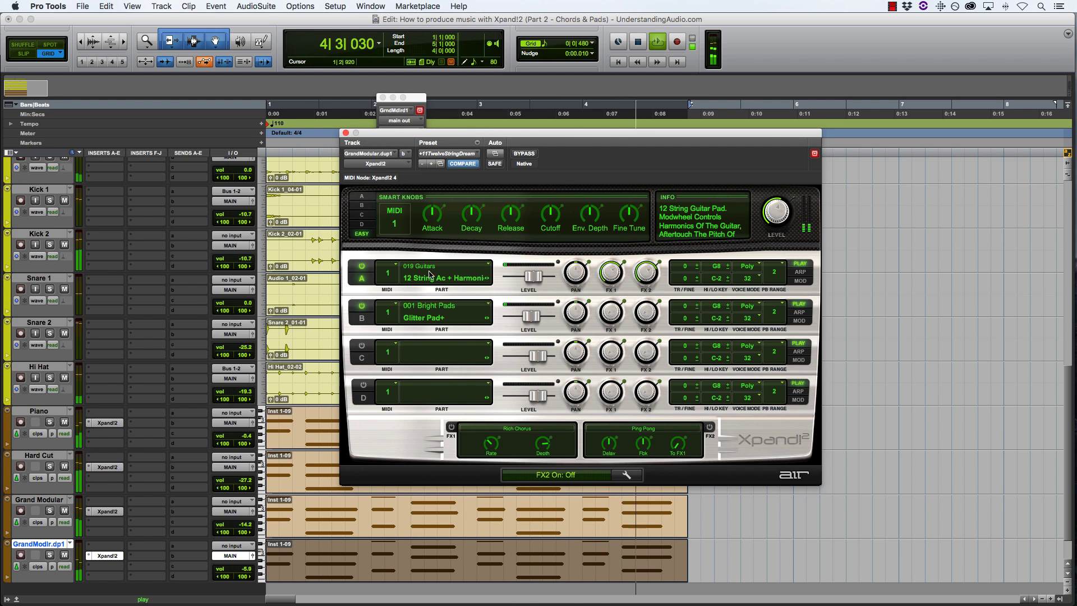
click(363, 197)
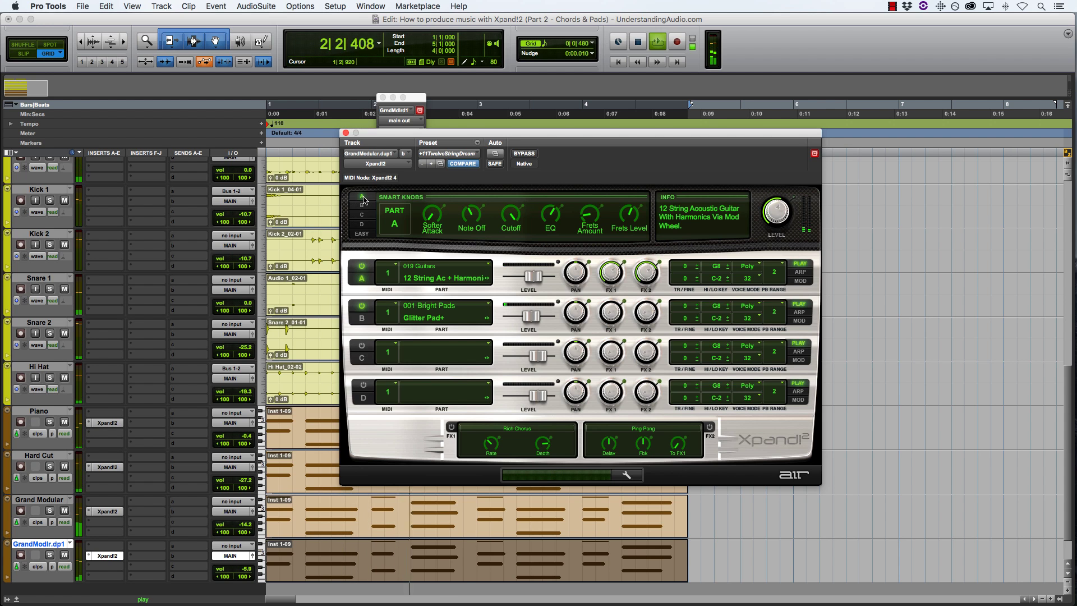
click(362, 206)
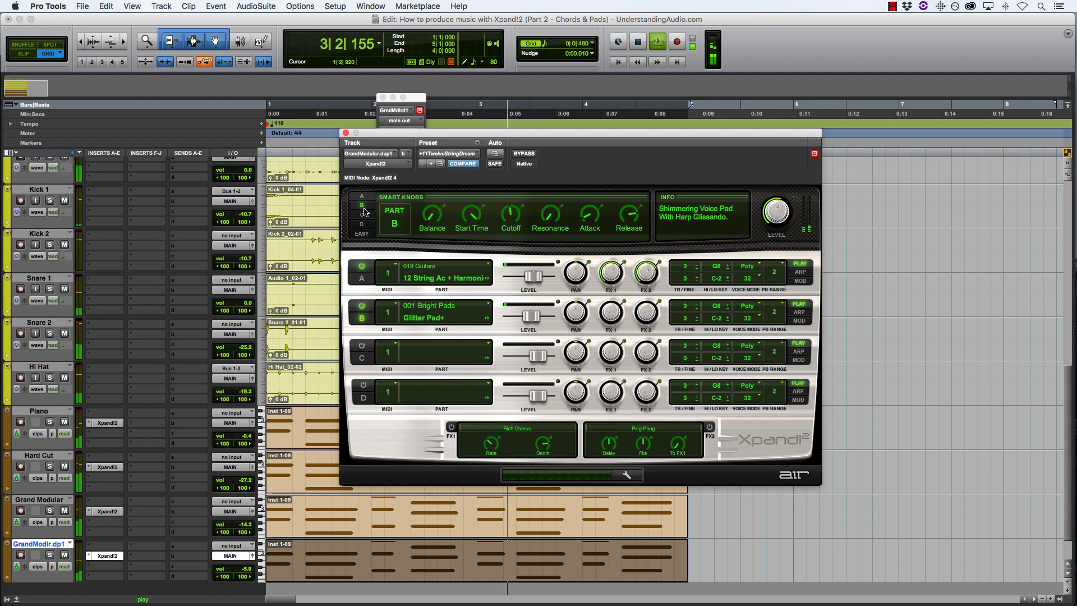
key(space)
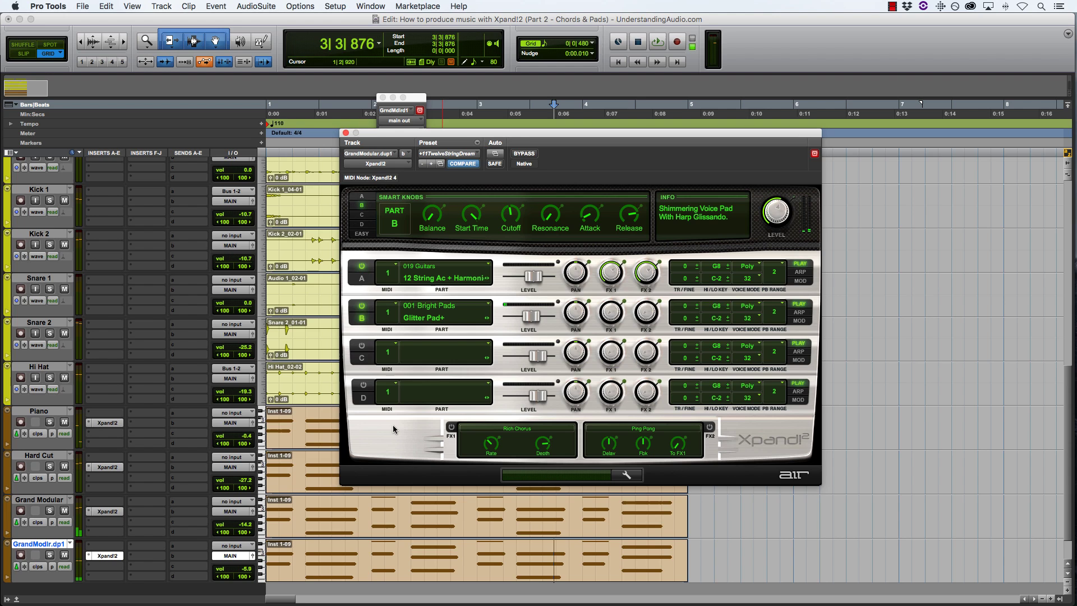
click(346, 133)
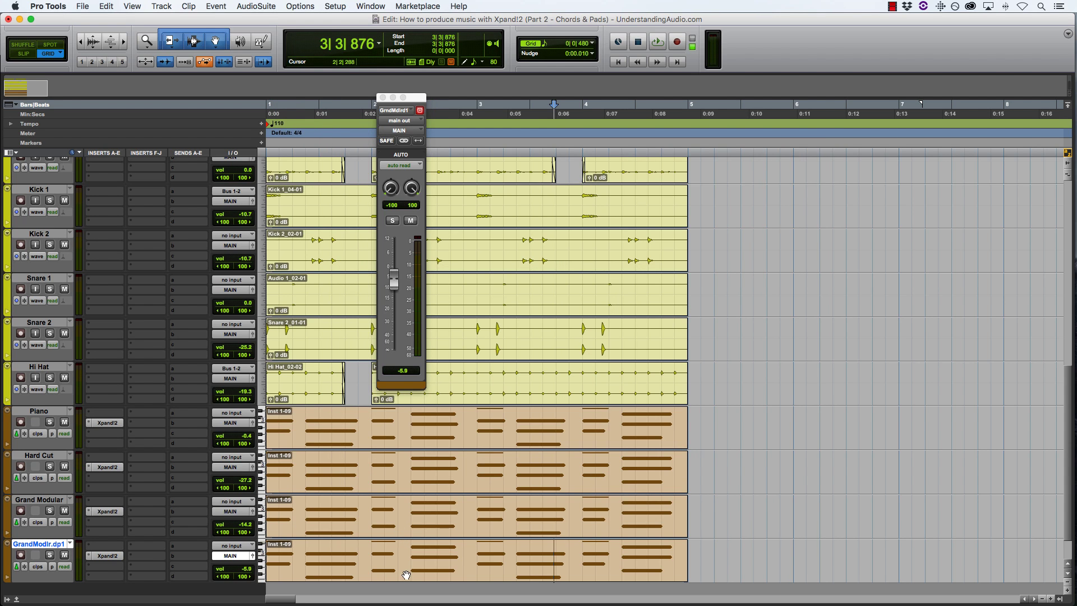
Play the GrandModlr.dp1 clip with Piano, Hard Cut, Grand Modular and GrandModlr.dp1 soloed
click(433, 575)
key(space)
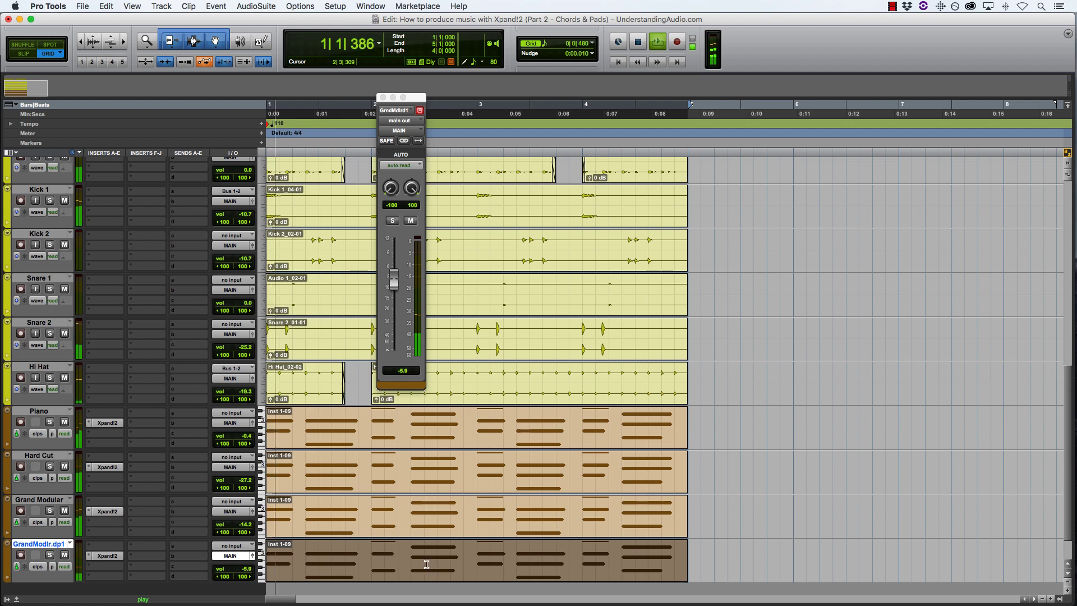
click(49, 511)
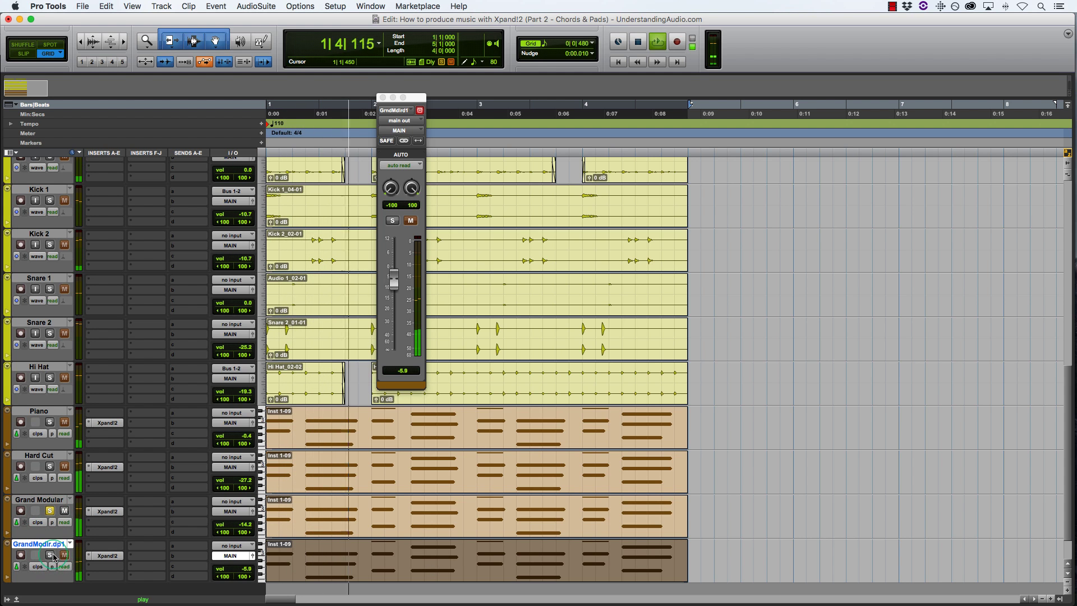
click(49, 555)
click(50, 466)
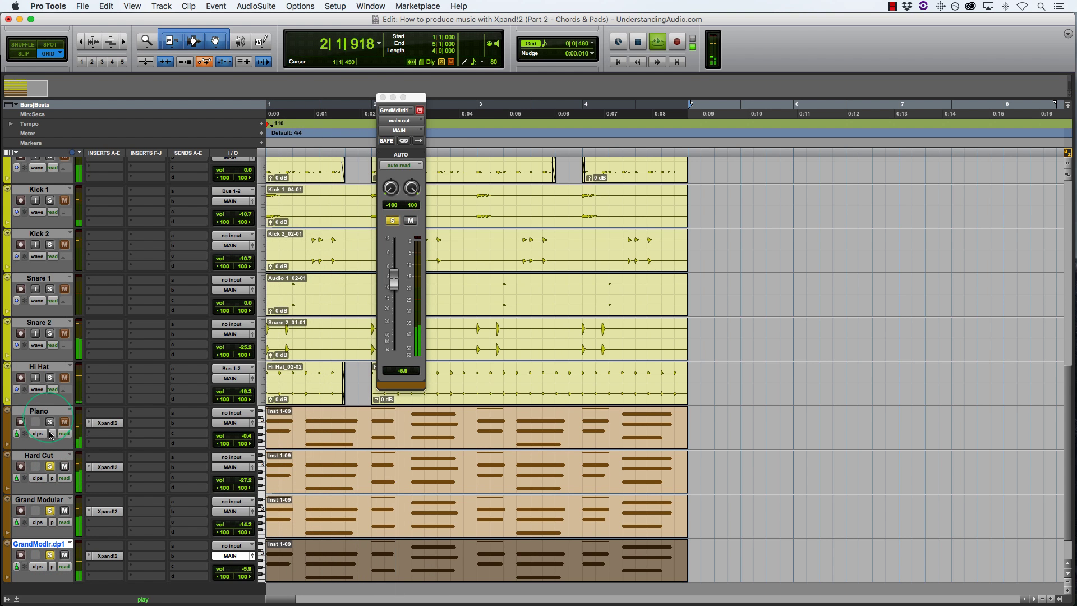
click(49, 422)
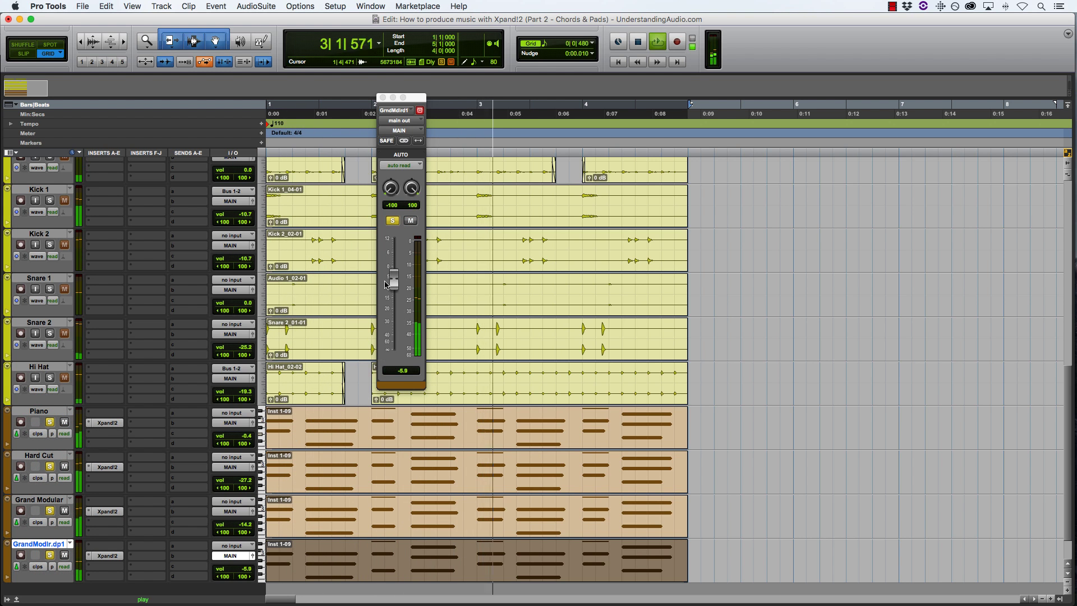
Lower GrandModlr.dp1 to -13.4 dB, clear the solos and loop-play the Piano clip
click(394, 282)
mouse_move(394, 282)
mouse_down()
mouse_move(395, 344)
mouse_move(396, 298)
mouse_up()
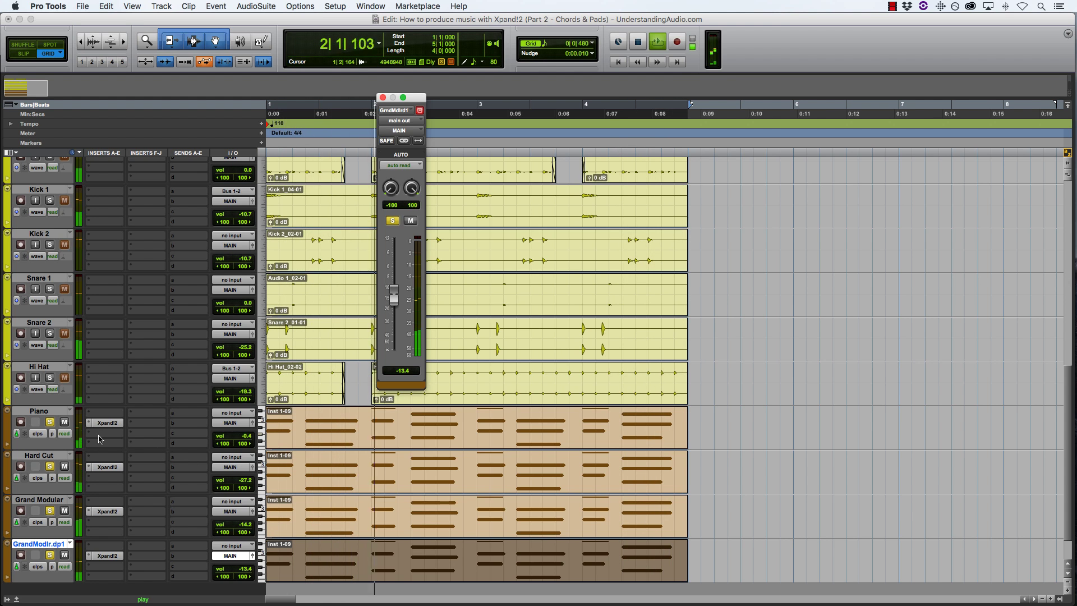
key(space)
alt+click(50, 422)
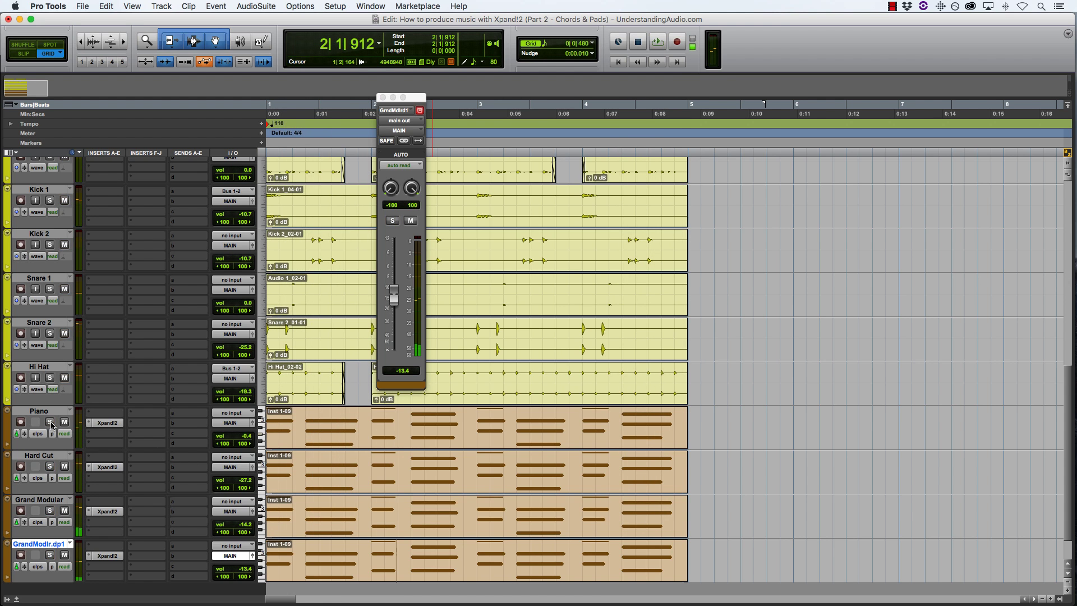
click(444, 438)
key(space)
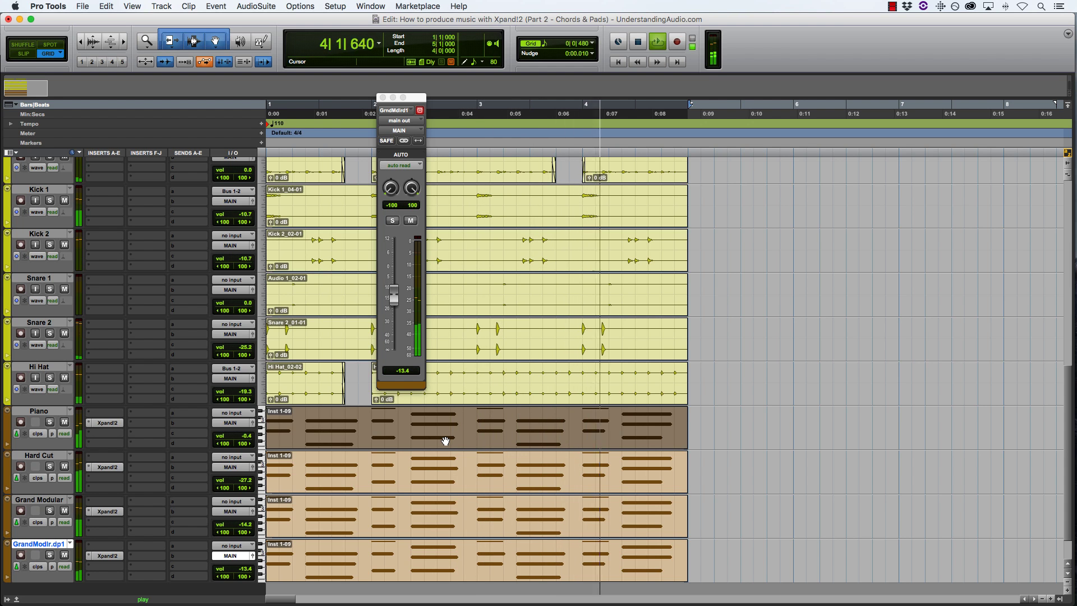
key(space)
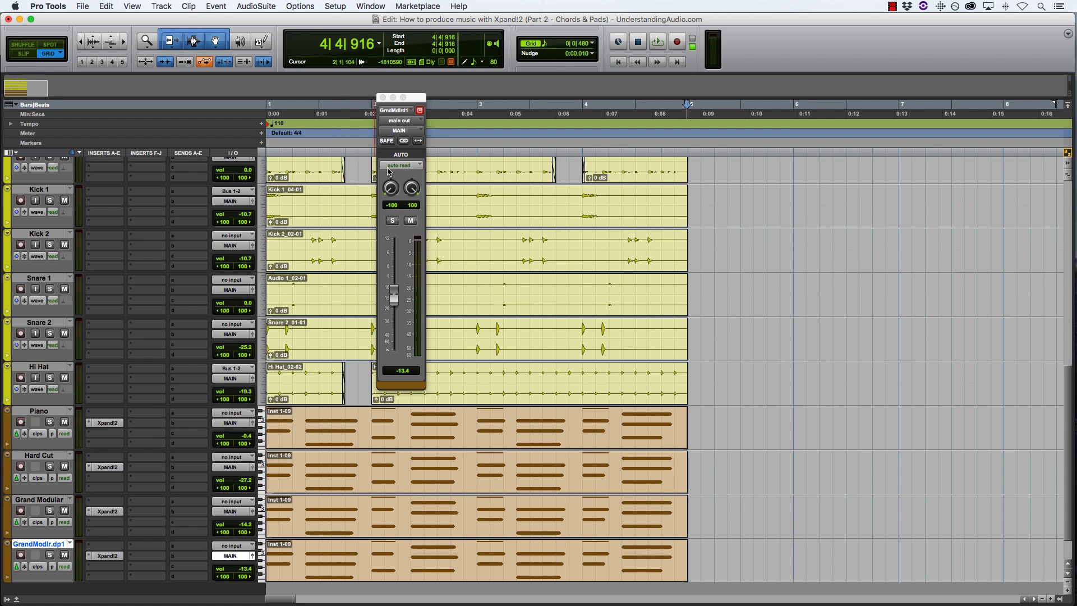
Close the GrndMdlr1 output window and scroll the track list back to the top
click(383, 97)
scroll(422, 422, down, 2)
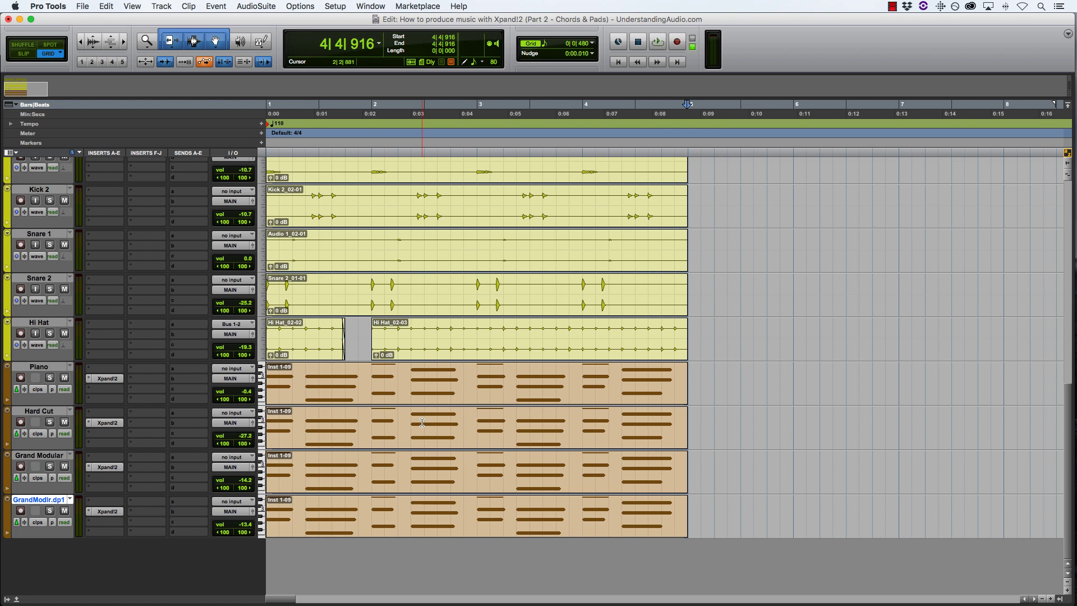
scroll(50, 520, up, 1)
Create four new stereo audio tracks with Shift+Cmd+N
key(shift+super+n)
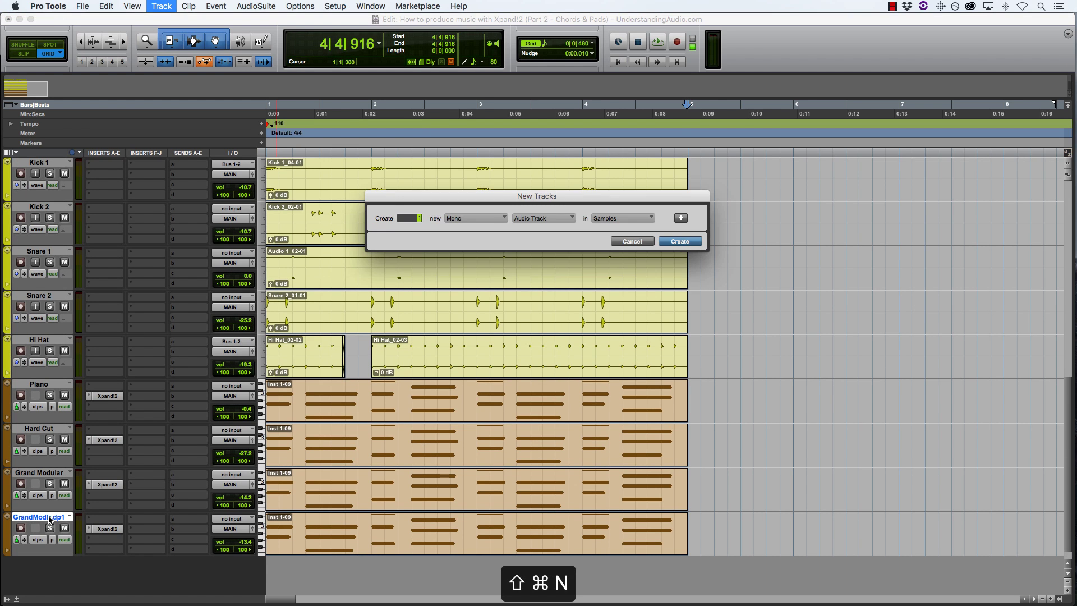
text(4)
key(super+Right)
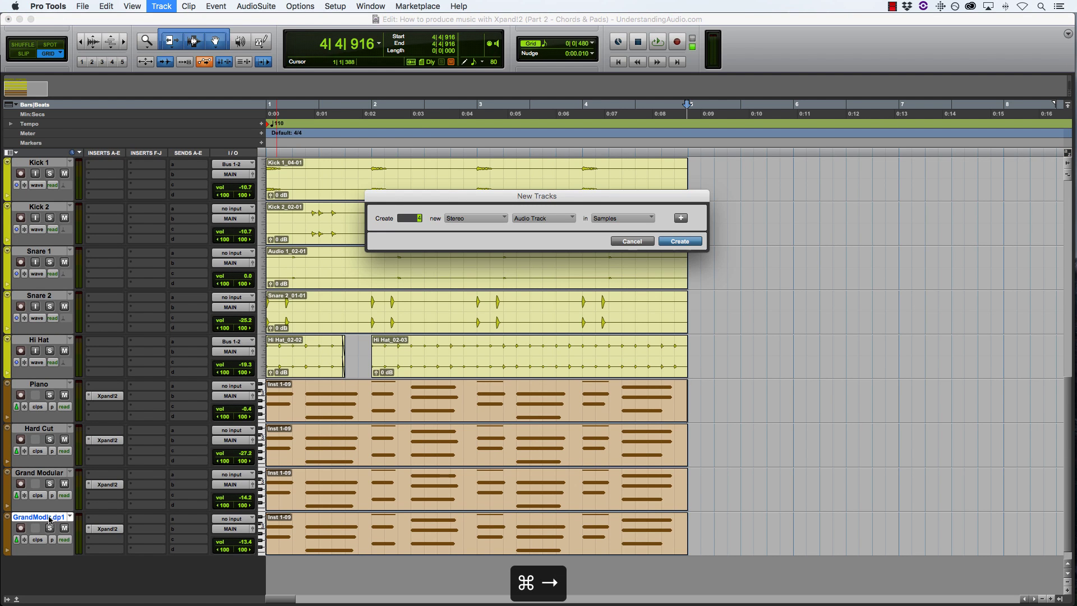
key(Return)
Select the four instrument clips and drag them onto the new audio tracks to commit them
click(402, 399)
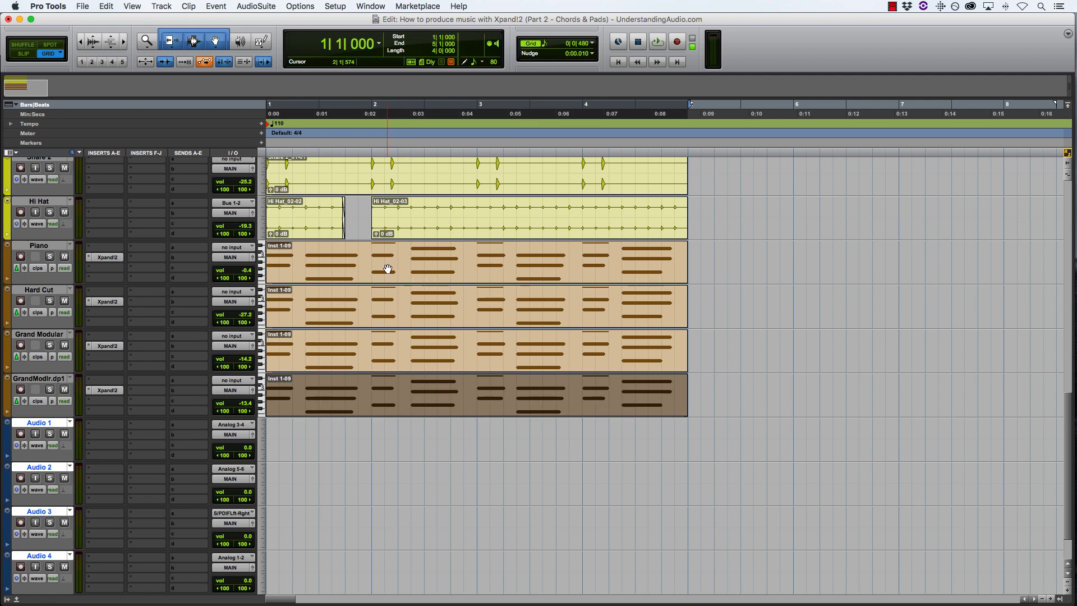
shift+click(387, 268)
shift+click(398, 311)
shift+click(402, 336)
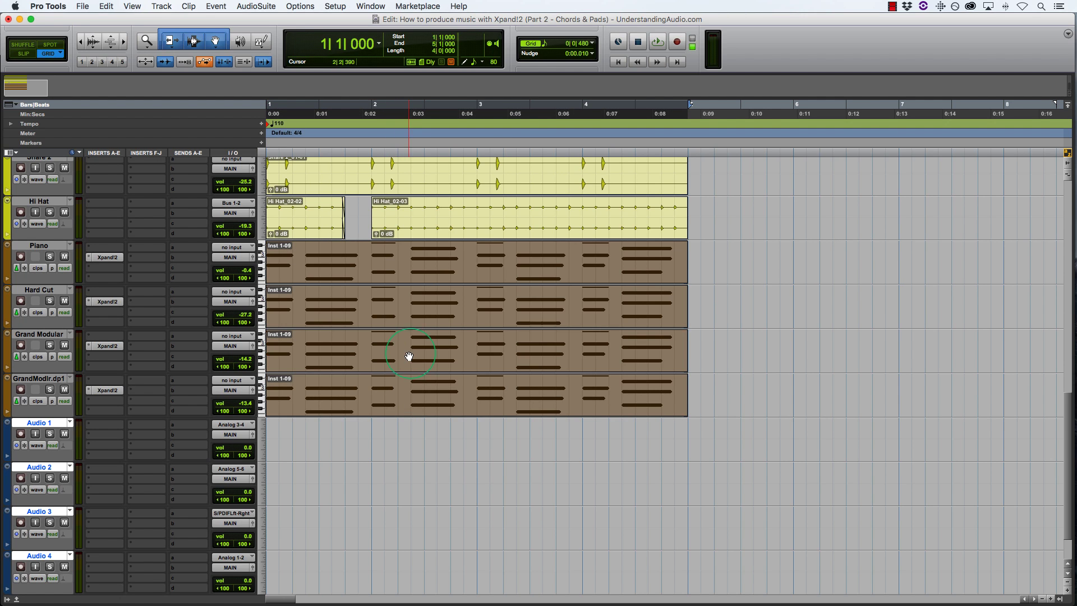
drag(409, 356, 417, 552)
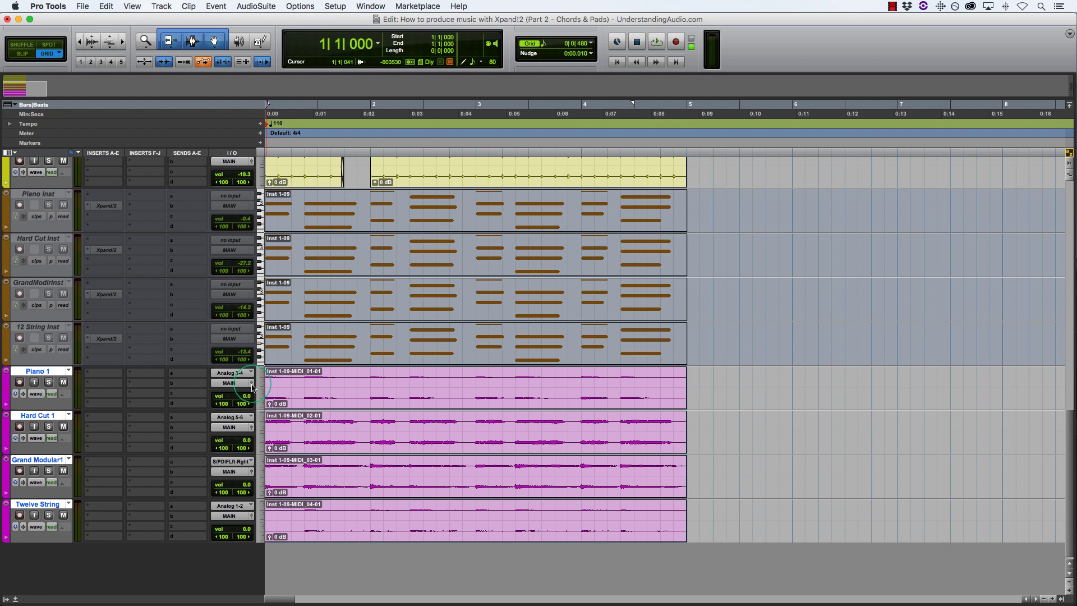
Compare Piano 1 to its instrument track, then lower Hard Cut 1 to -27.3 dB
click(251, 384)
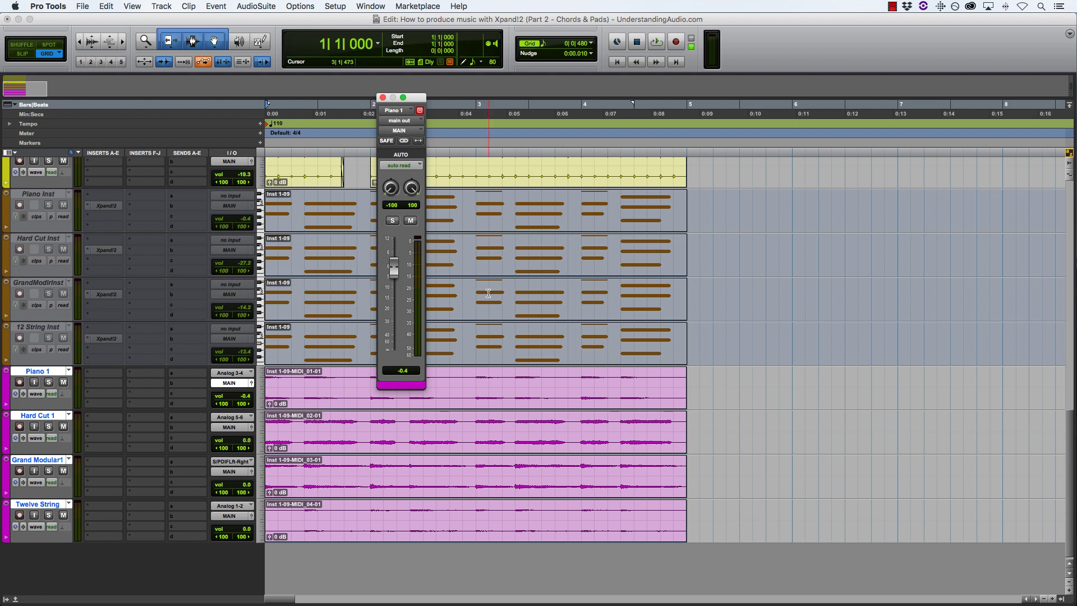
click(57, 195)
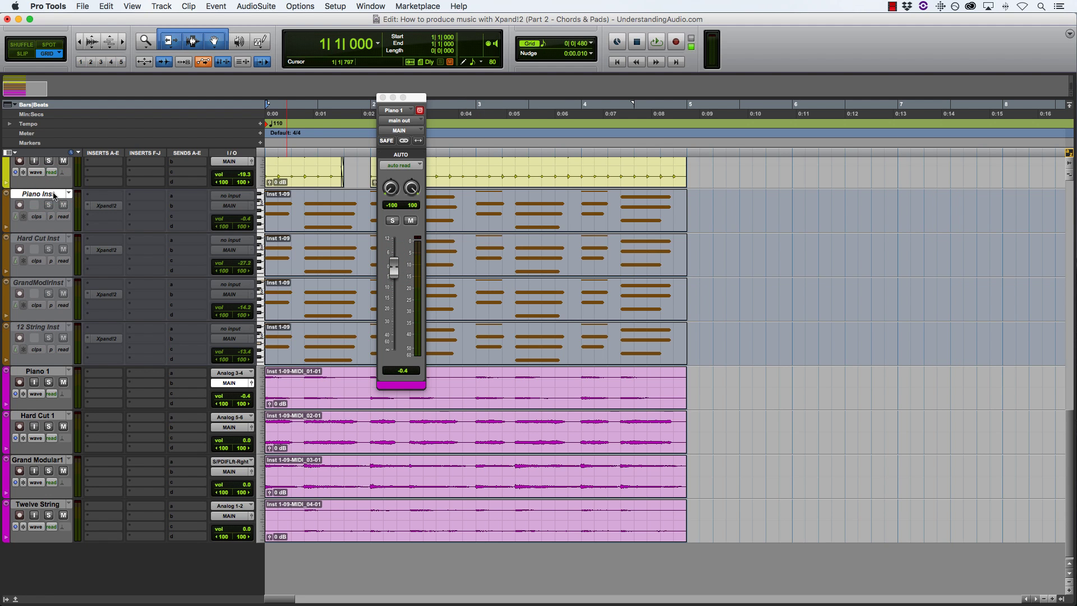
click(37, 415)
click(251, 427)
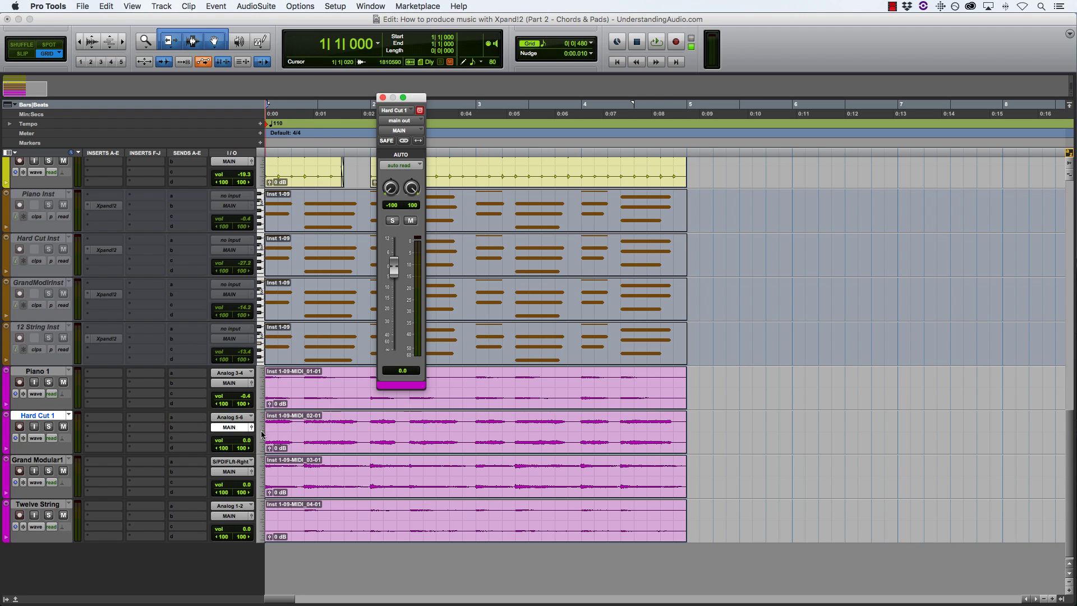
drag(396, 268, 401, 314)
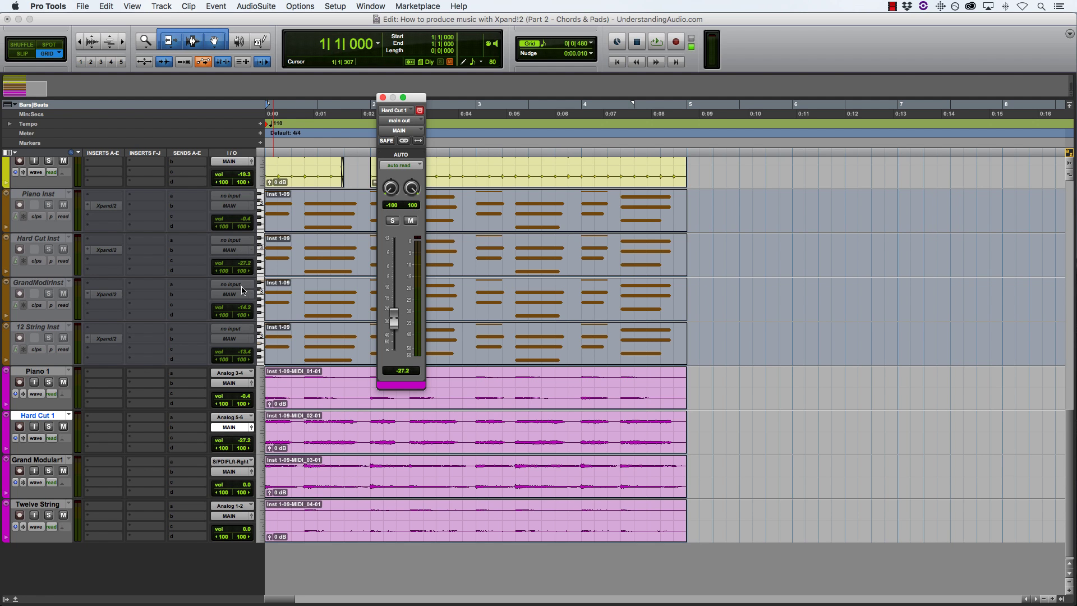
Set Grand Modular1 to -14.2 dB and Twelve String to -13.4 dB
click(250, 472)
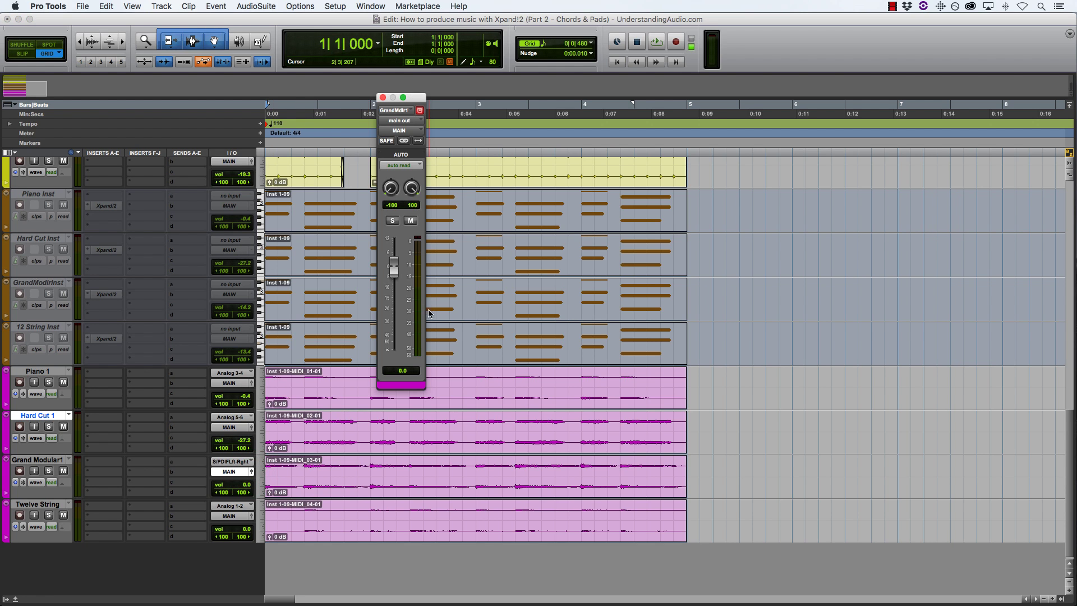
drag(394, 270, 398, 299)
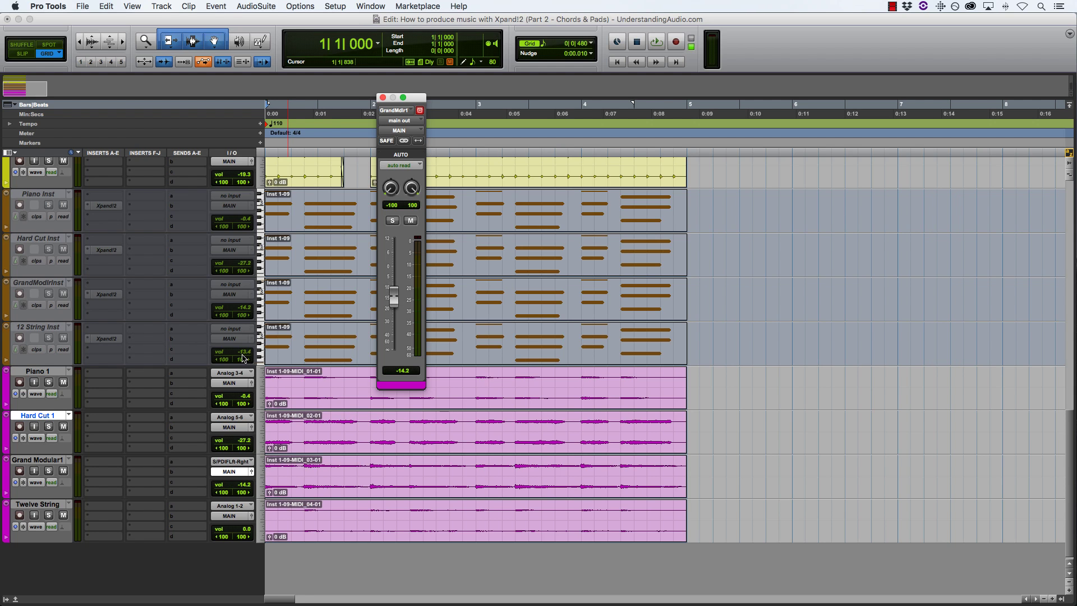
click(251, 516)
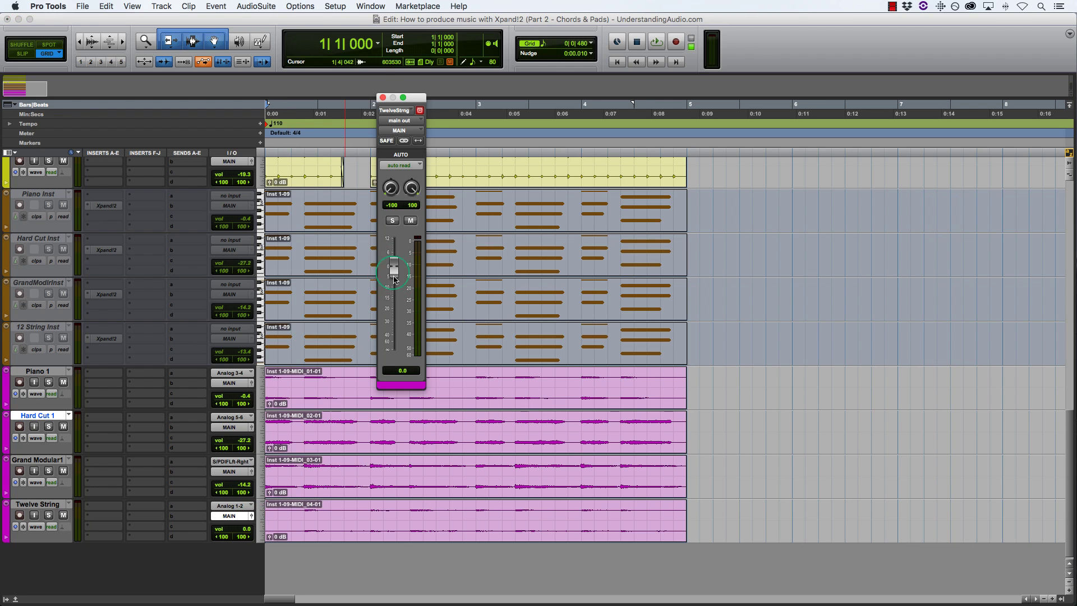
drag(394, 271, 394, 303)
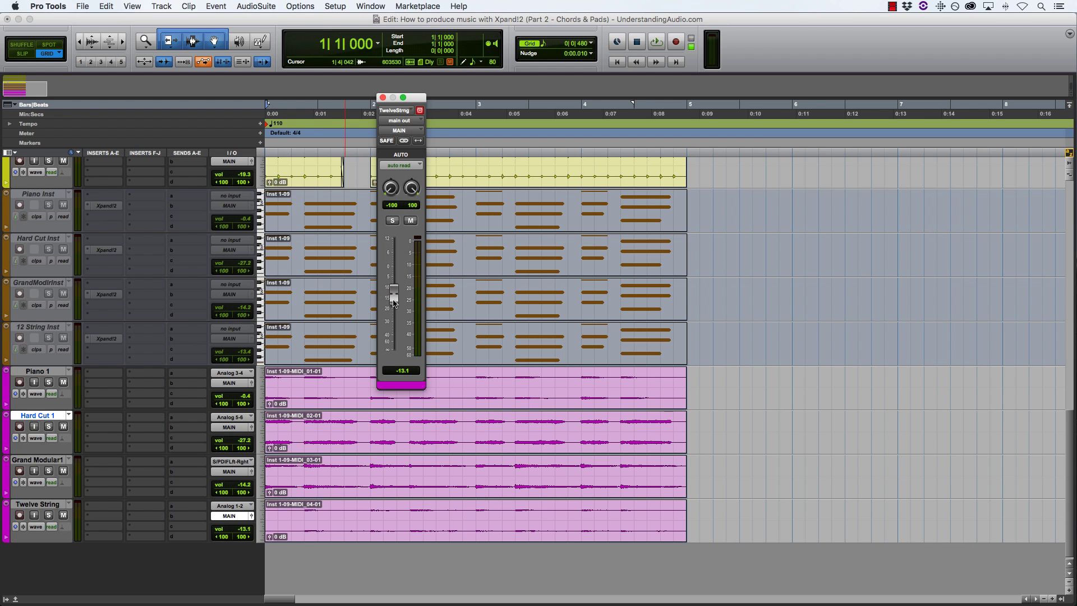
click(383, 98)
Play the rendered tracks, then trim the Twelve String clip to end at bar 3
click(445, 397)
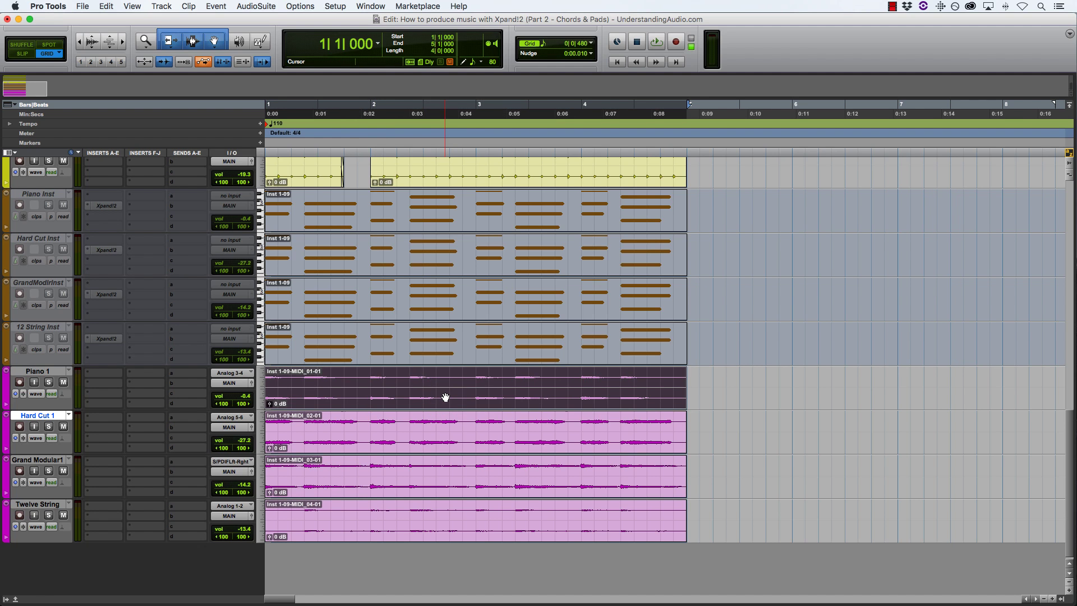
key(space)
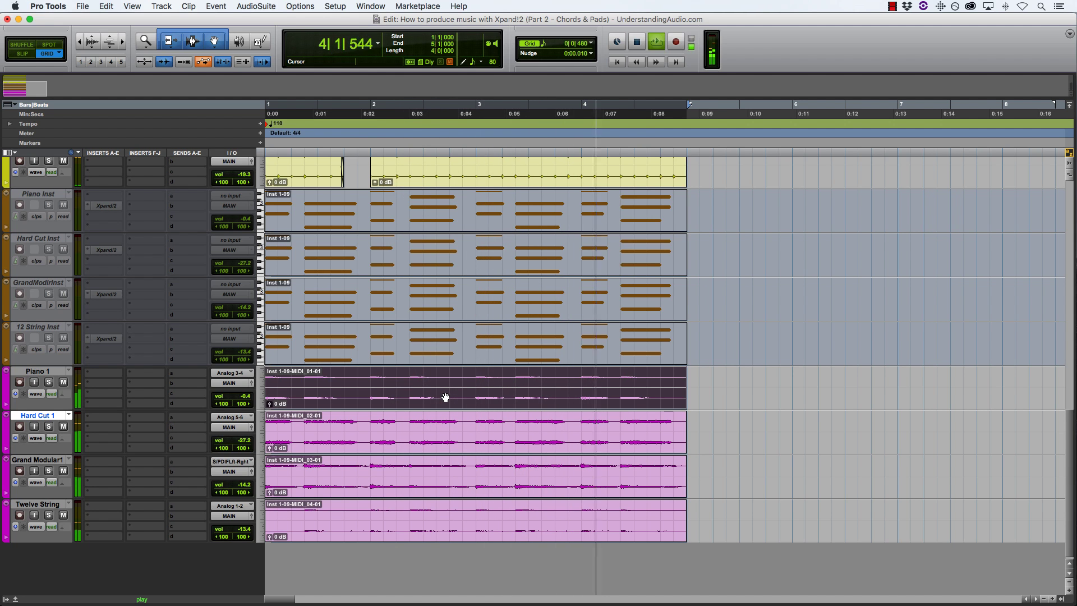
key(space)
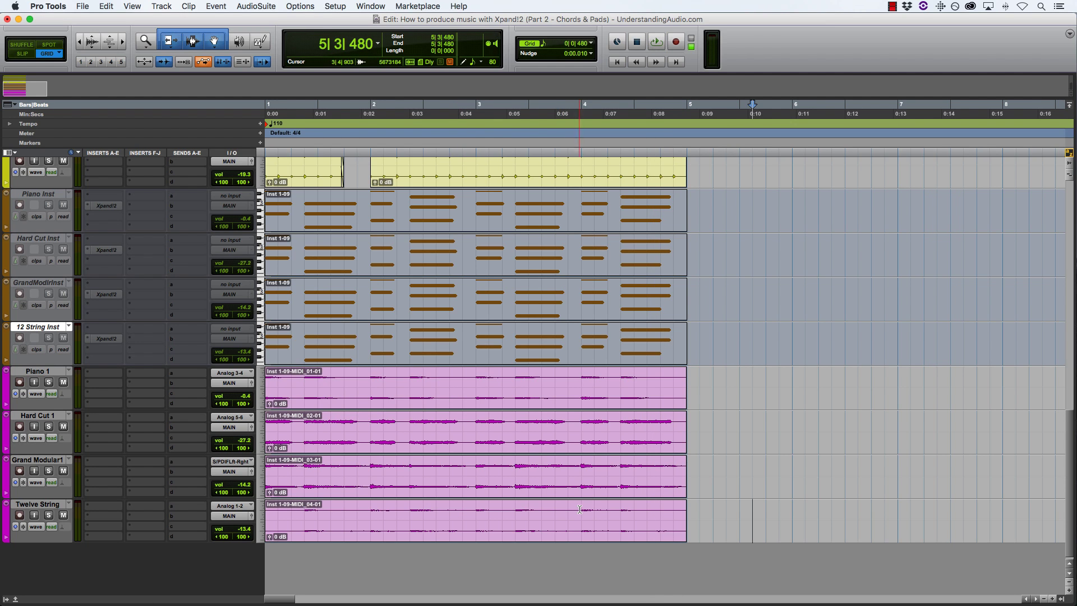
drag(579, 509, 623, 507)
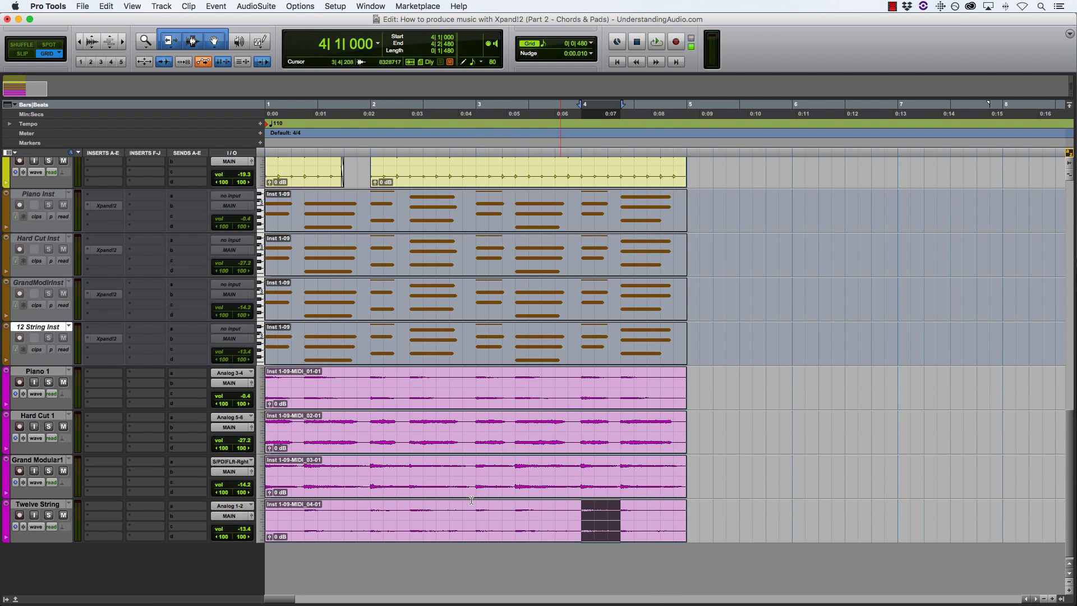
click(475, 507)
key(s)
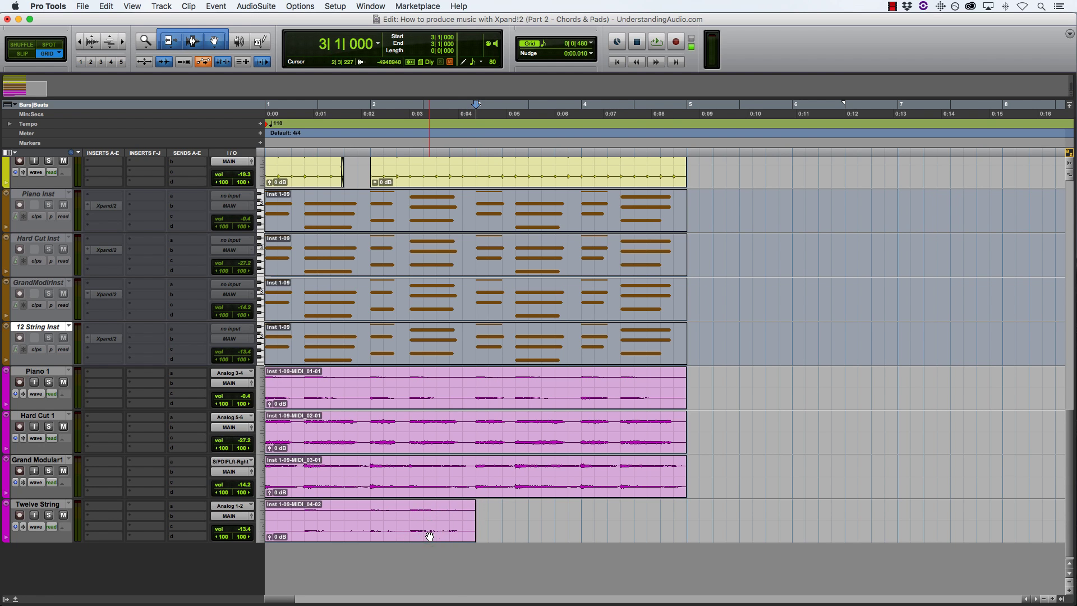
Duplicate the trimmed Twelve String clip to fill bars 3–5 and play both copies
click(429, 535)
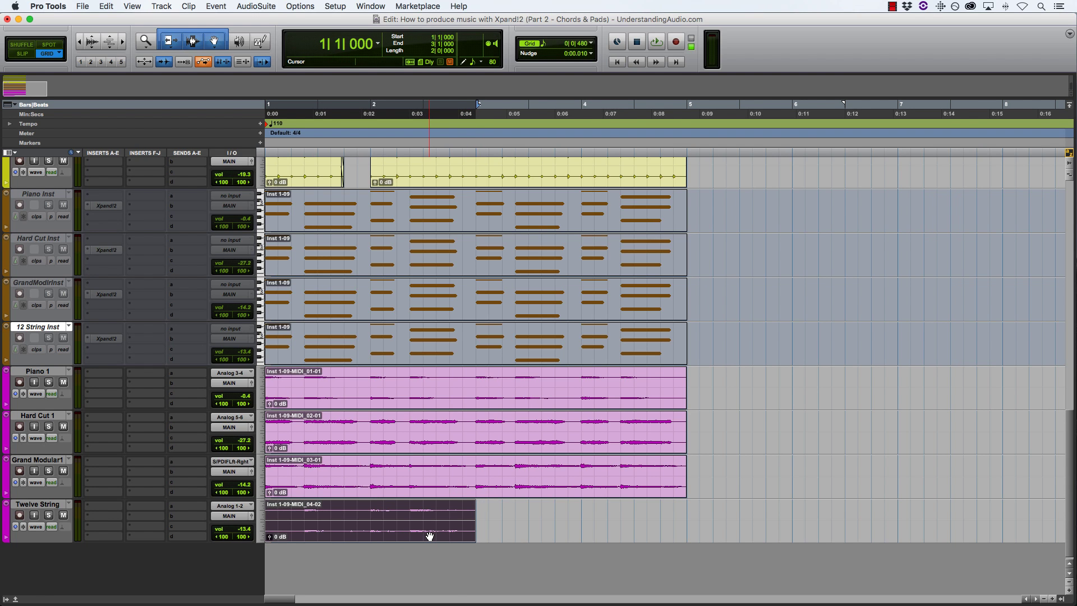
key(ctrl+d)
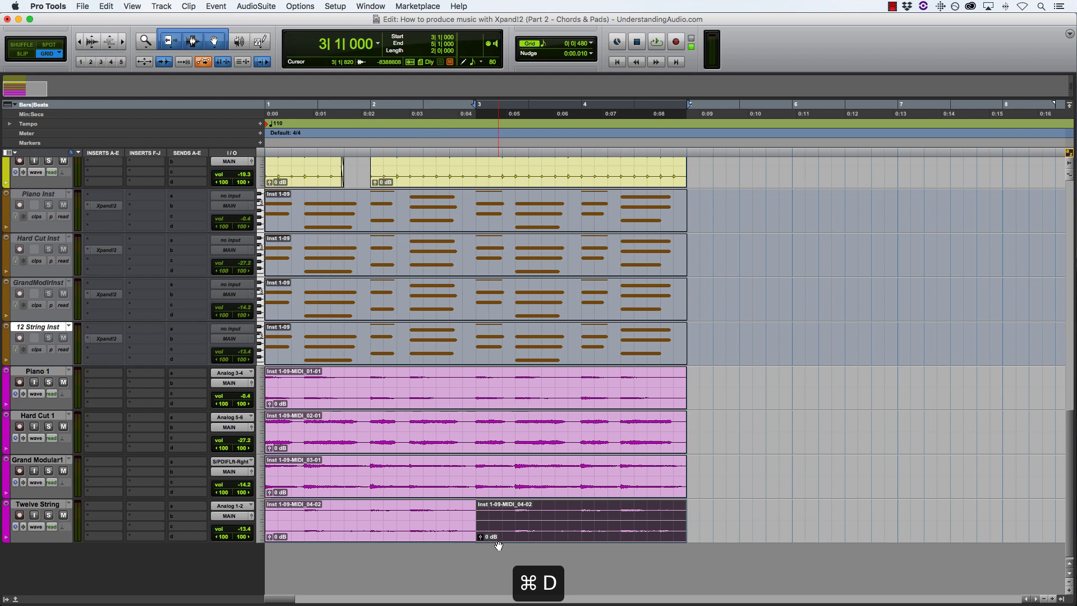
drag(476, 543, 480, 542)
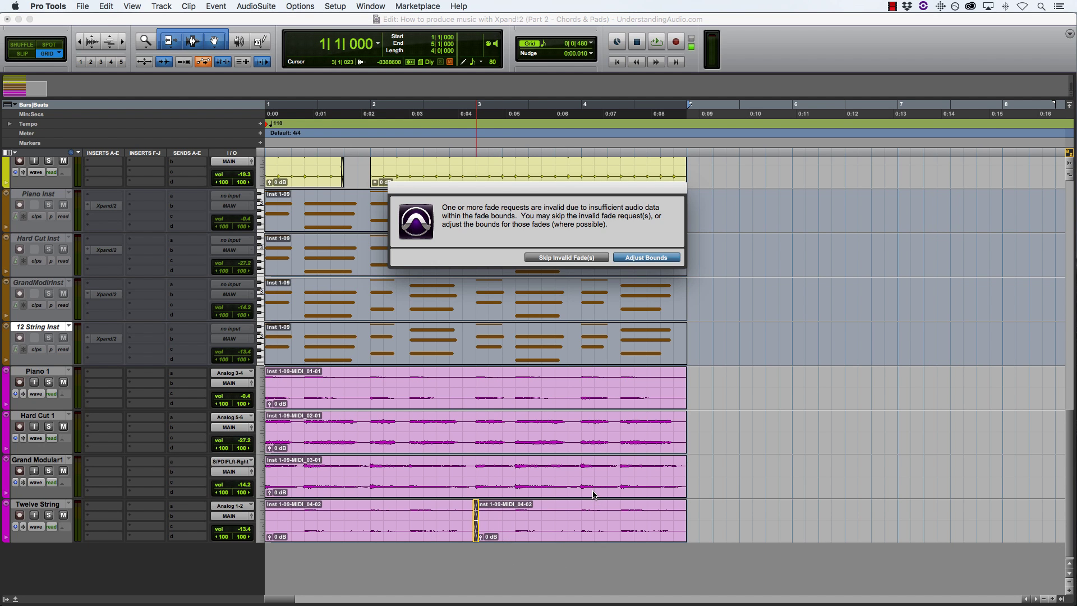
key(Return)
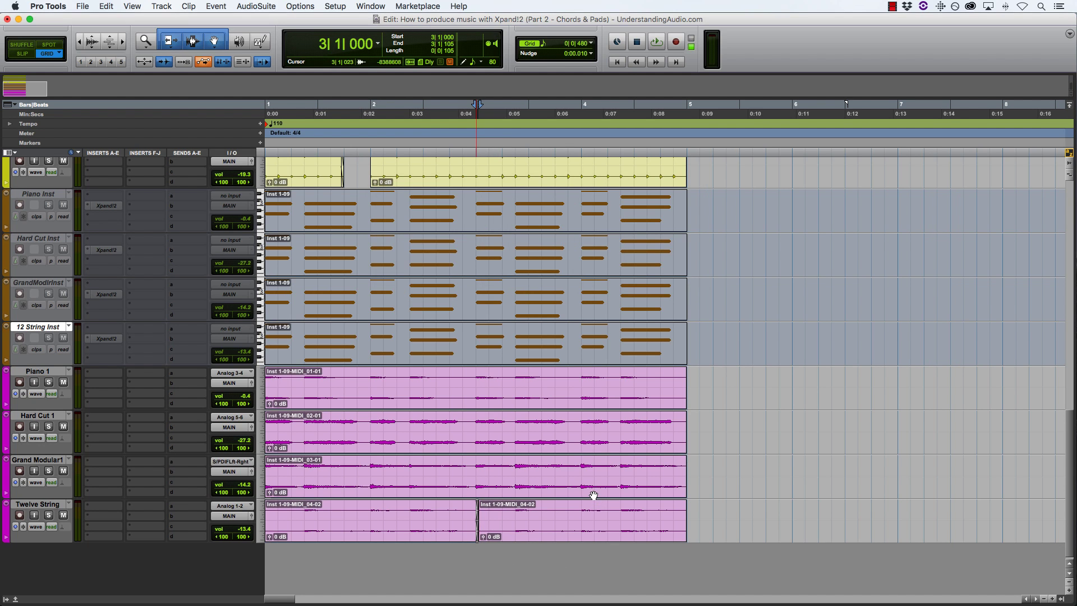
click(614, 533)
shift+click(392, 528)
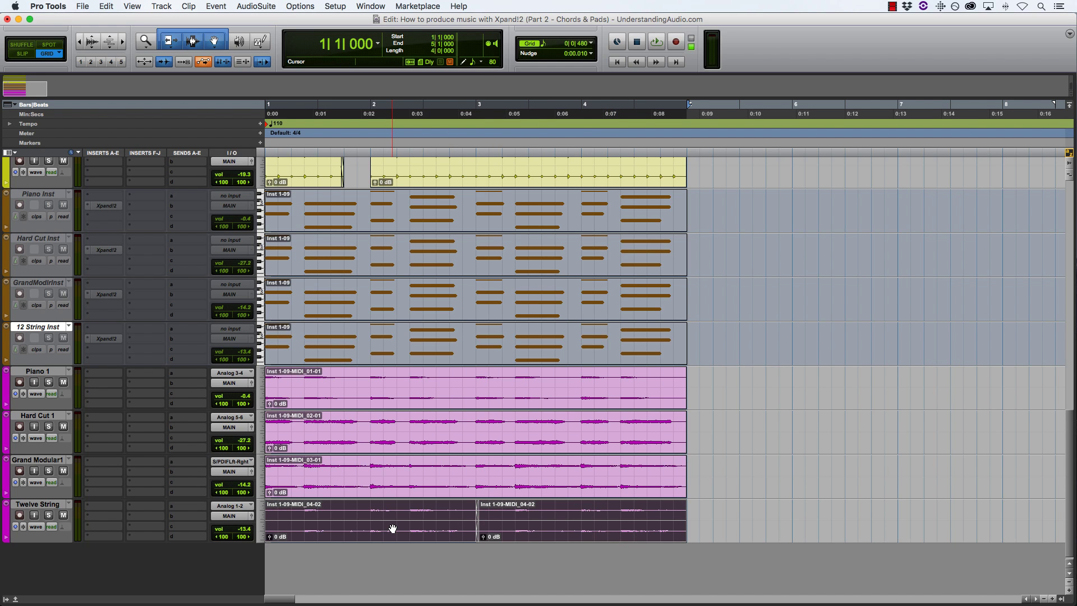
key(space)
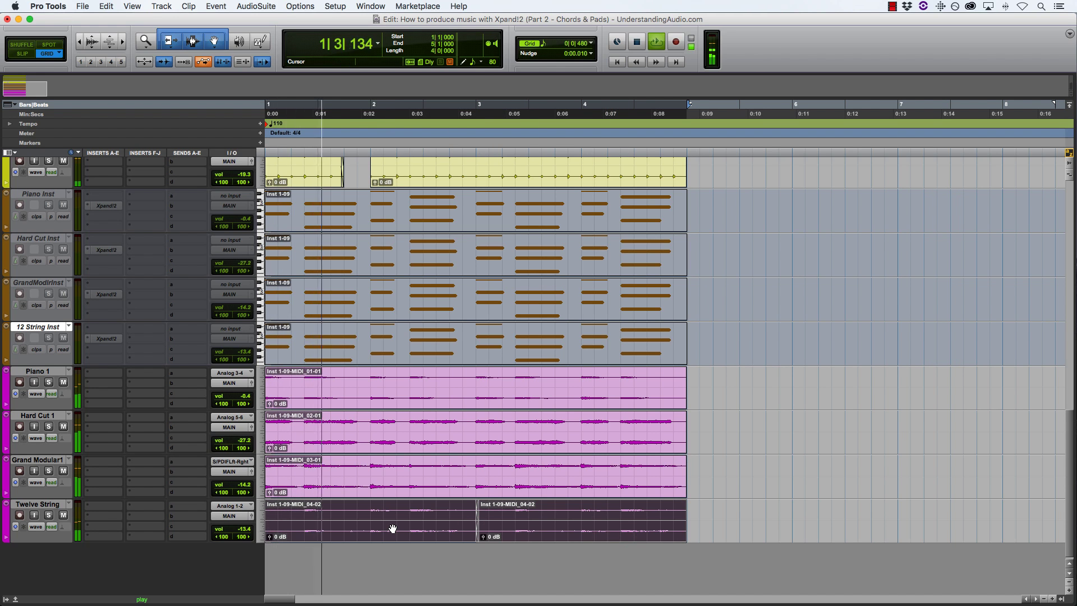